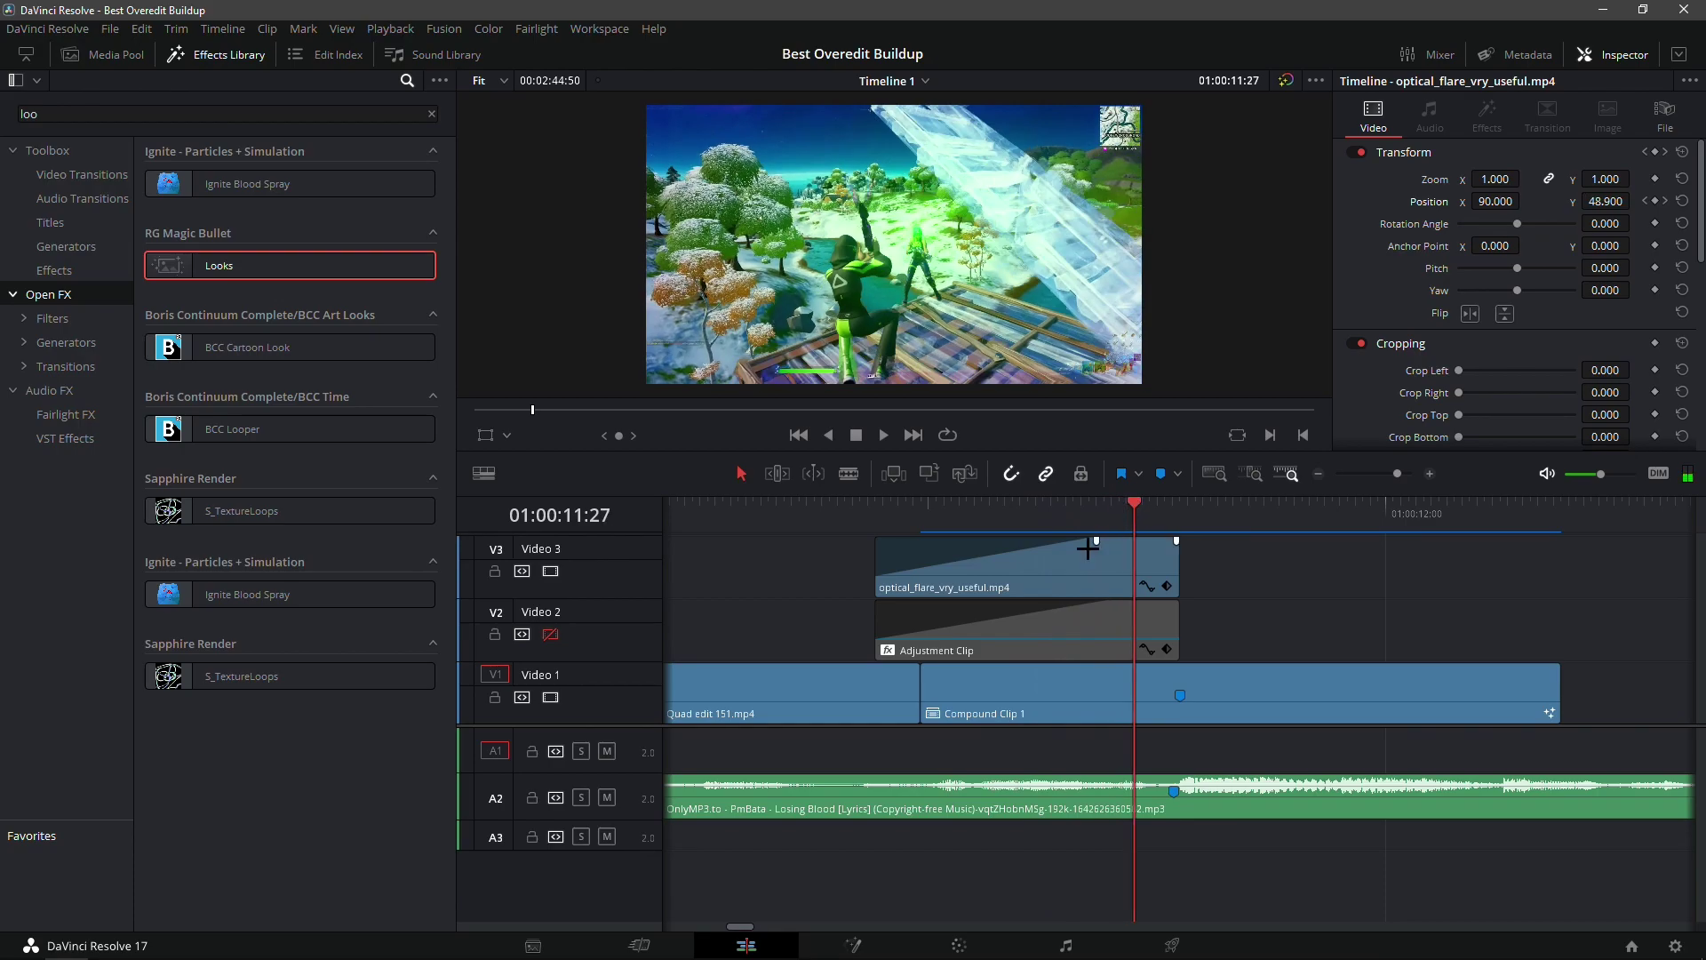
# Find the S_HueSatBright effect and apply it to the optical flare clip on Video 3
pyautogui.click(432, 110)
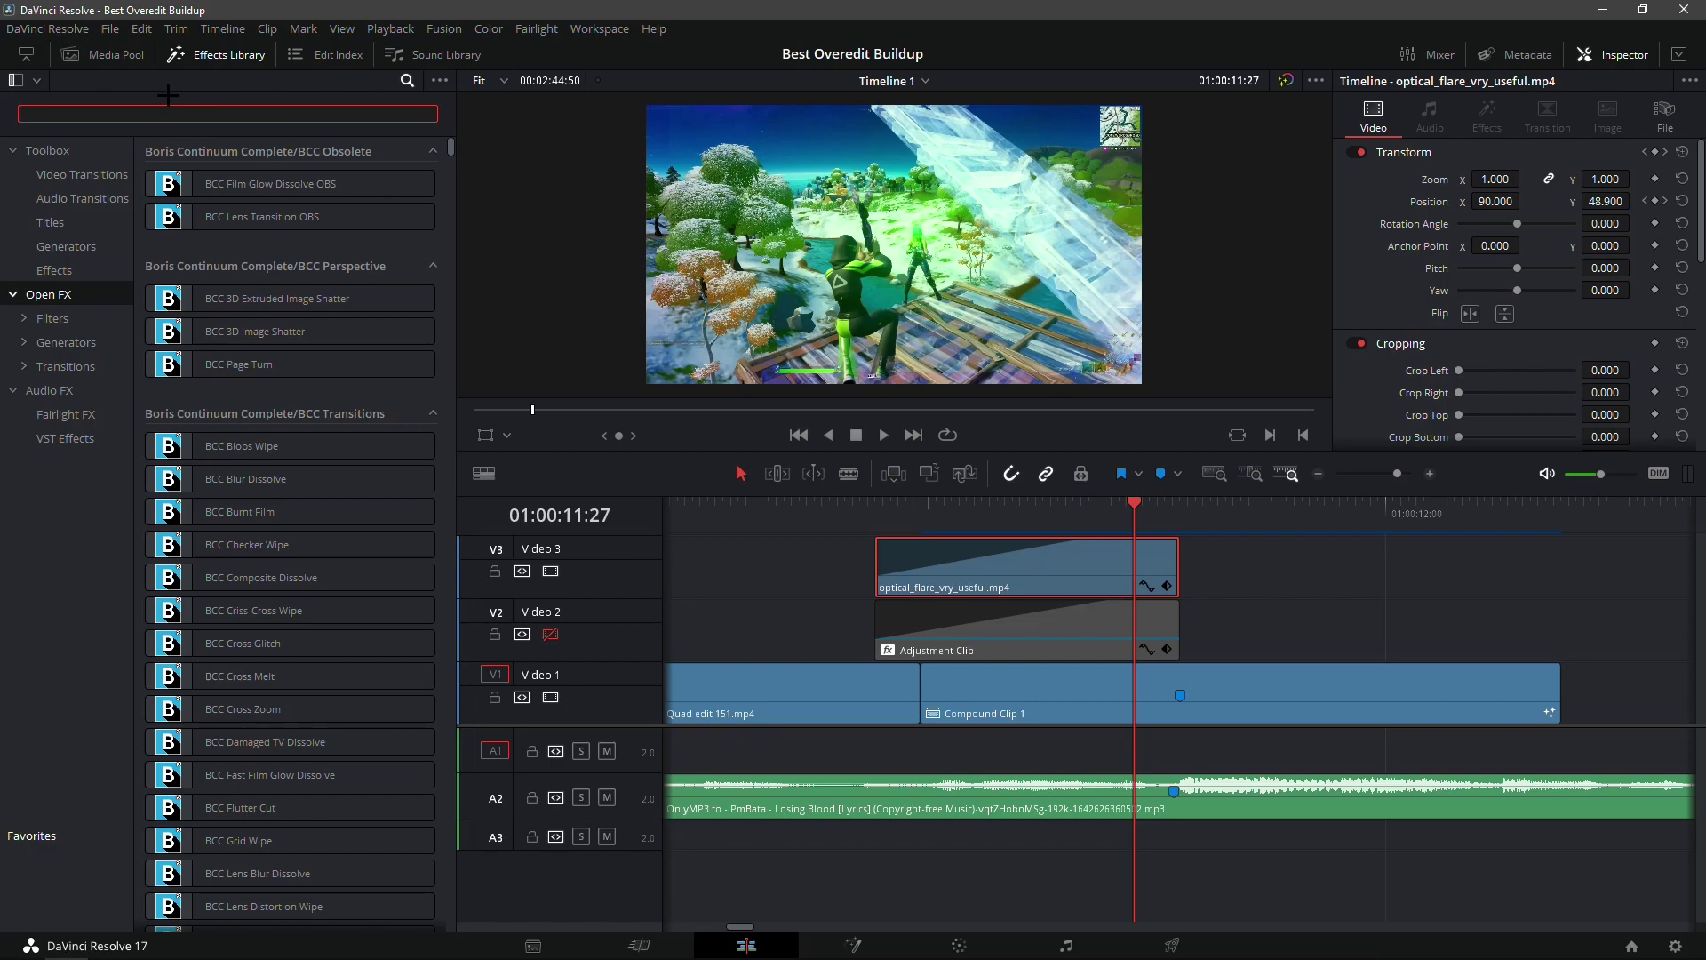
pyautogui.write('s_h')
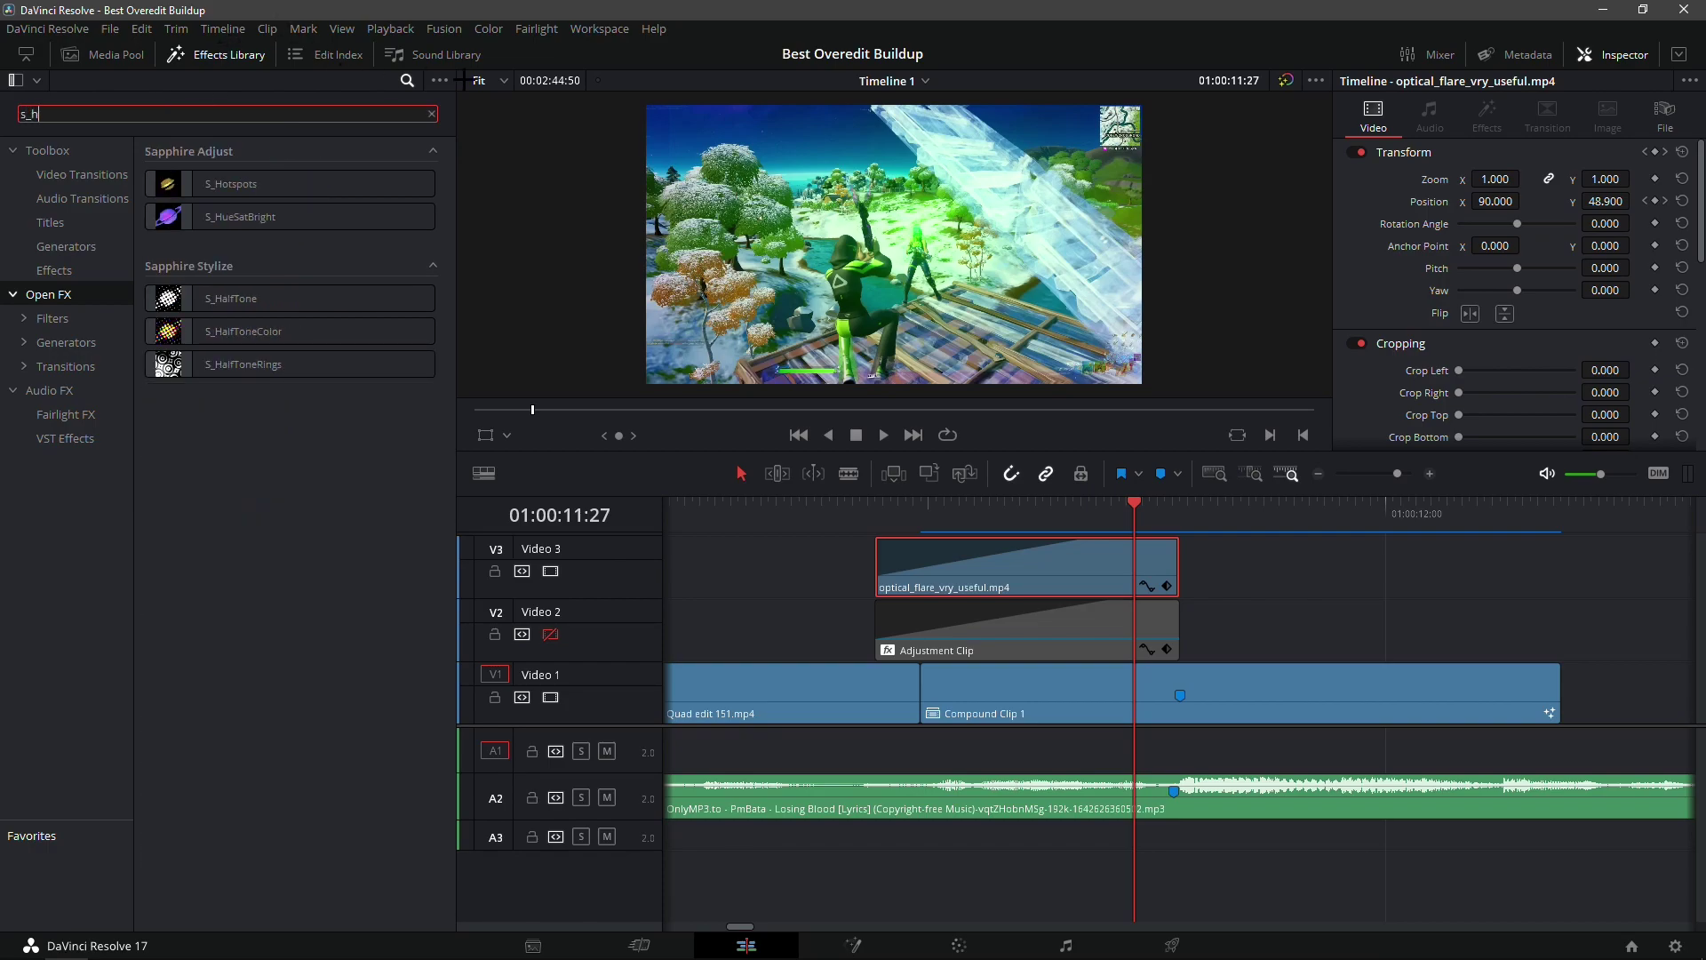
pyautogui.write('u')
pyautogui.moveTo(381, 187); pyautogui.dragTo(953, 557)
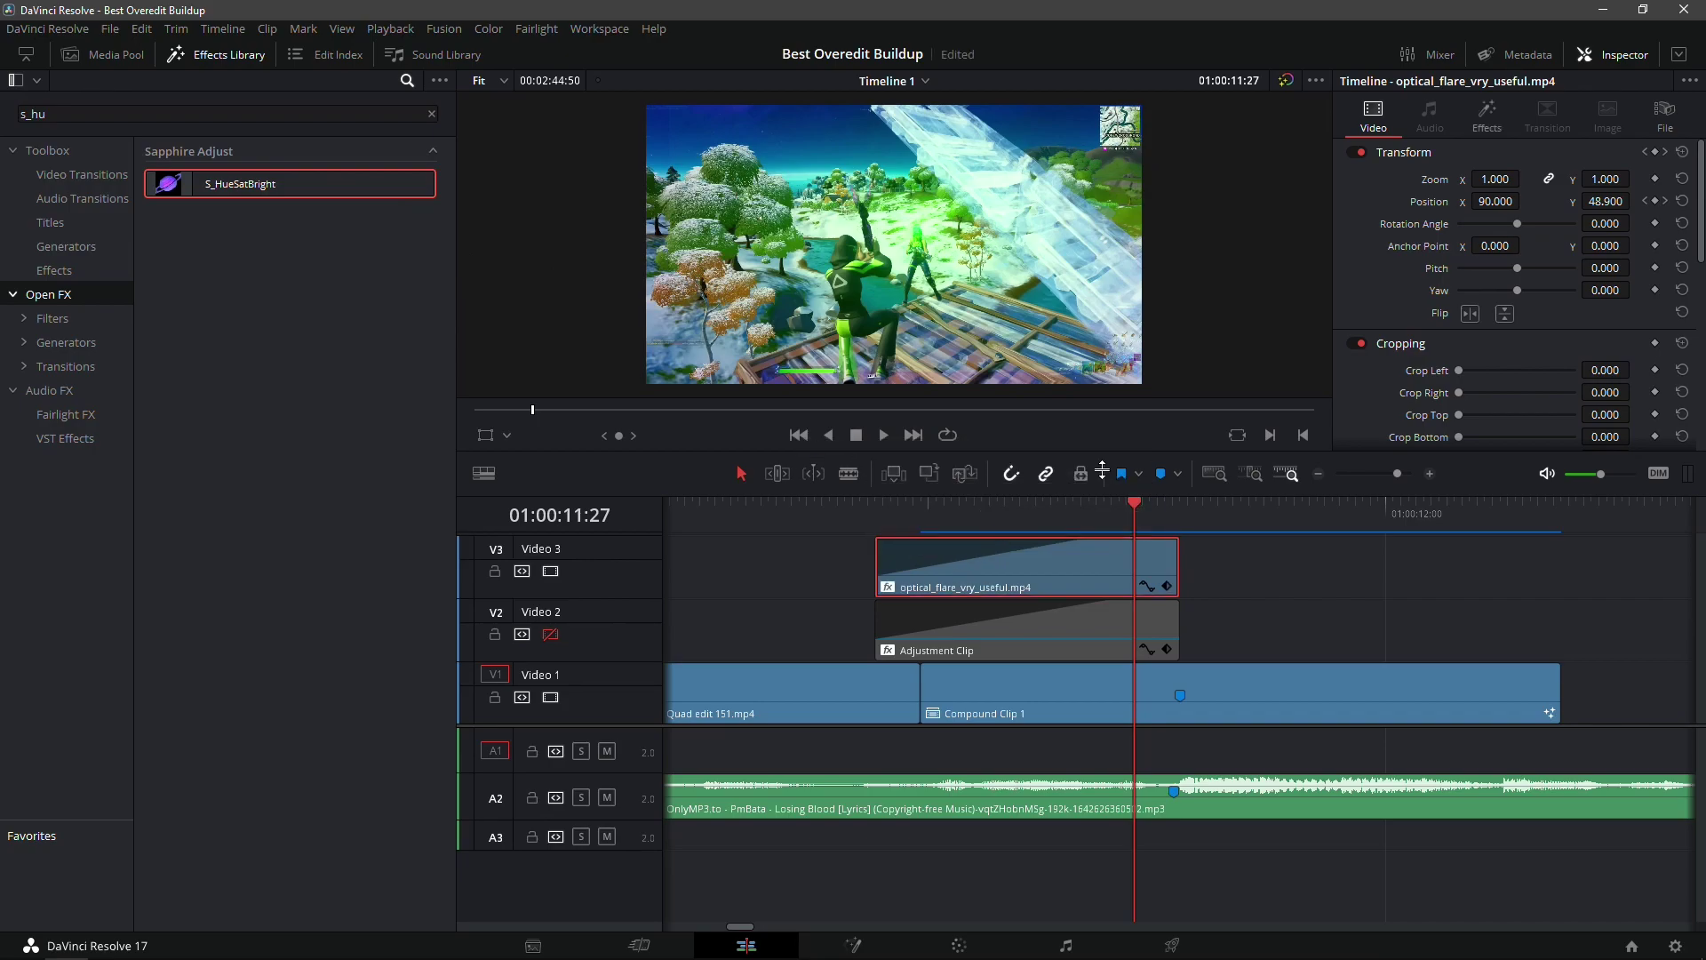
# Enable the Video 2 track and set the flare clip's S_HueSatBright Hue Shift to 0.319
pyautogui.click(1488, 113)
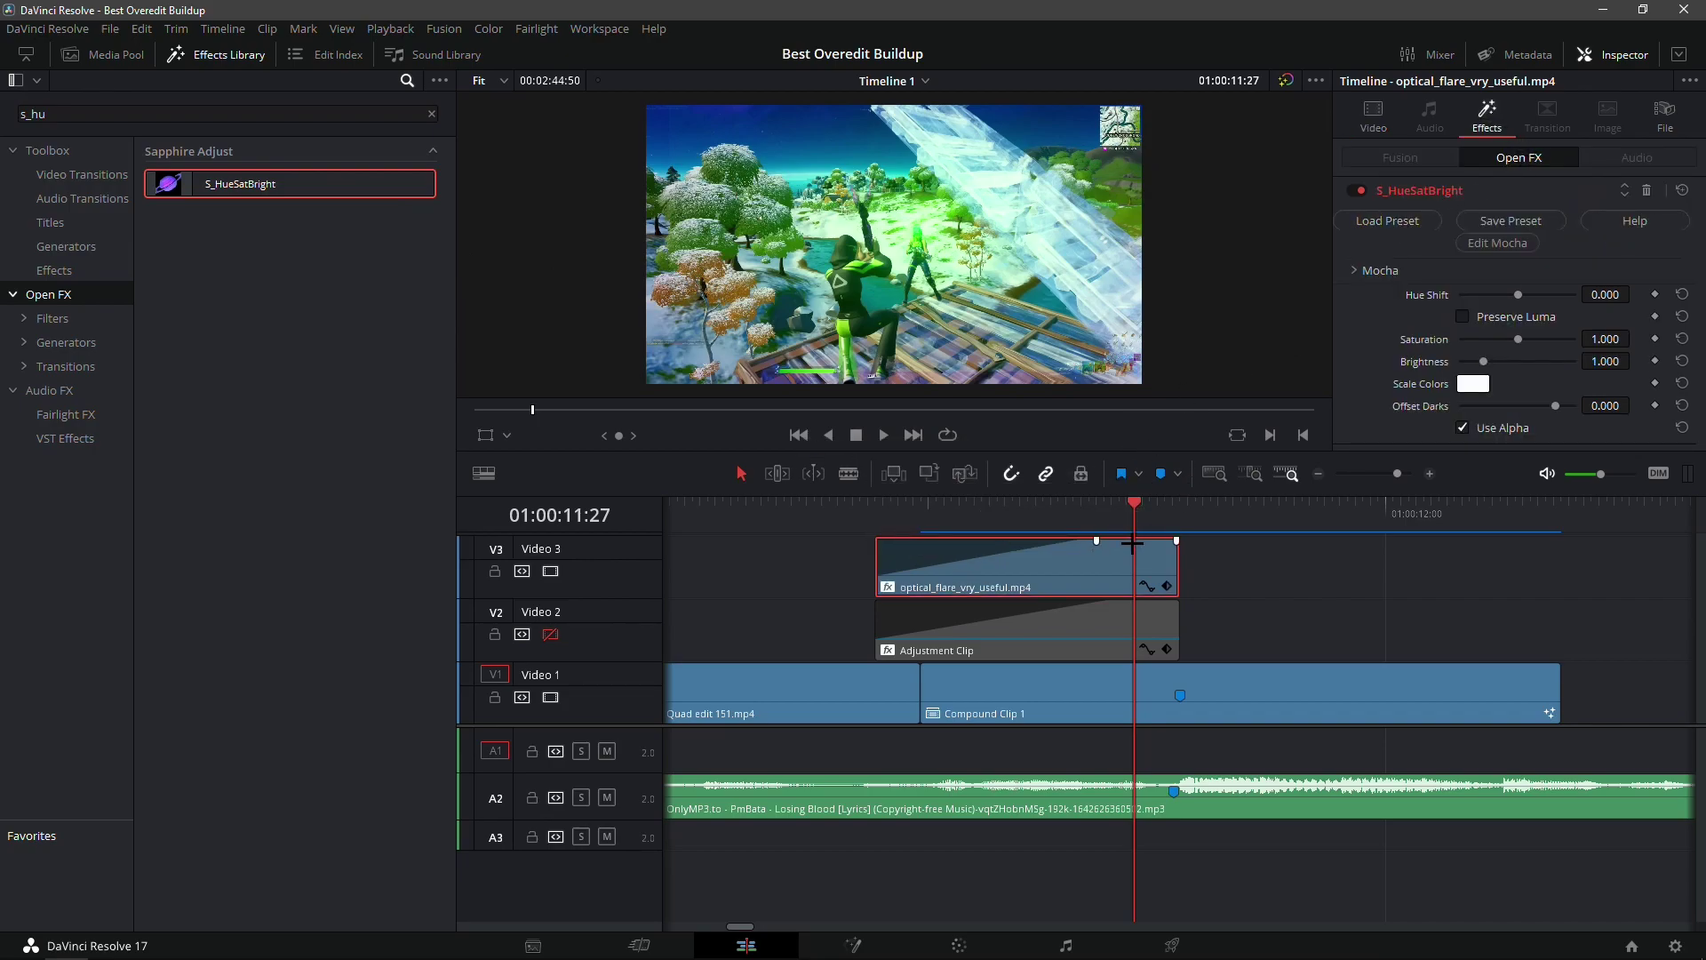
pyautogui.click(550, 635)
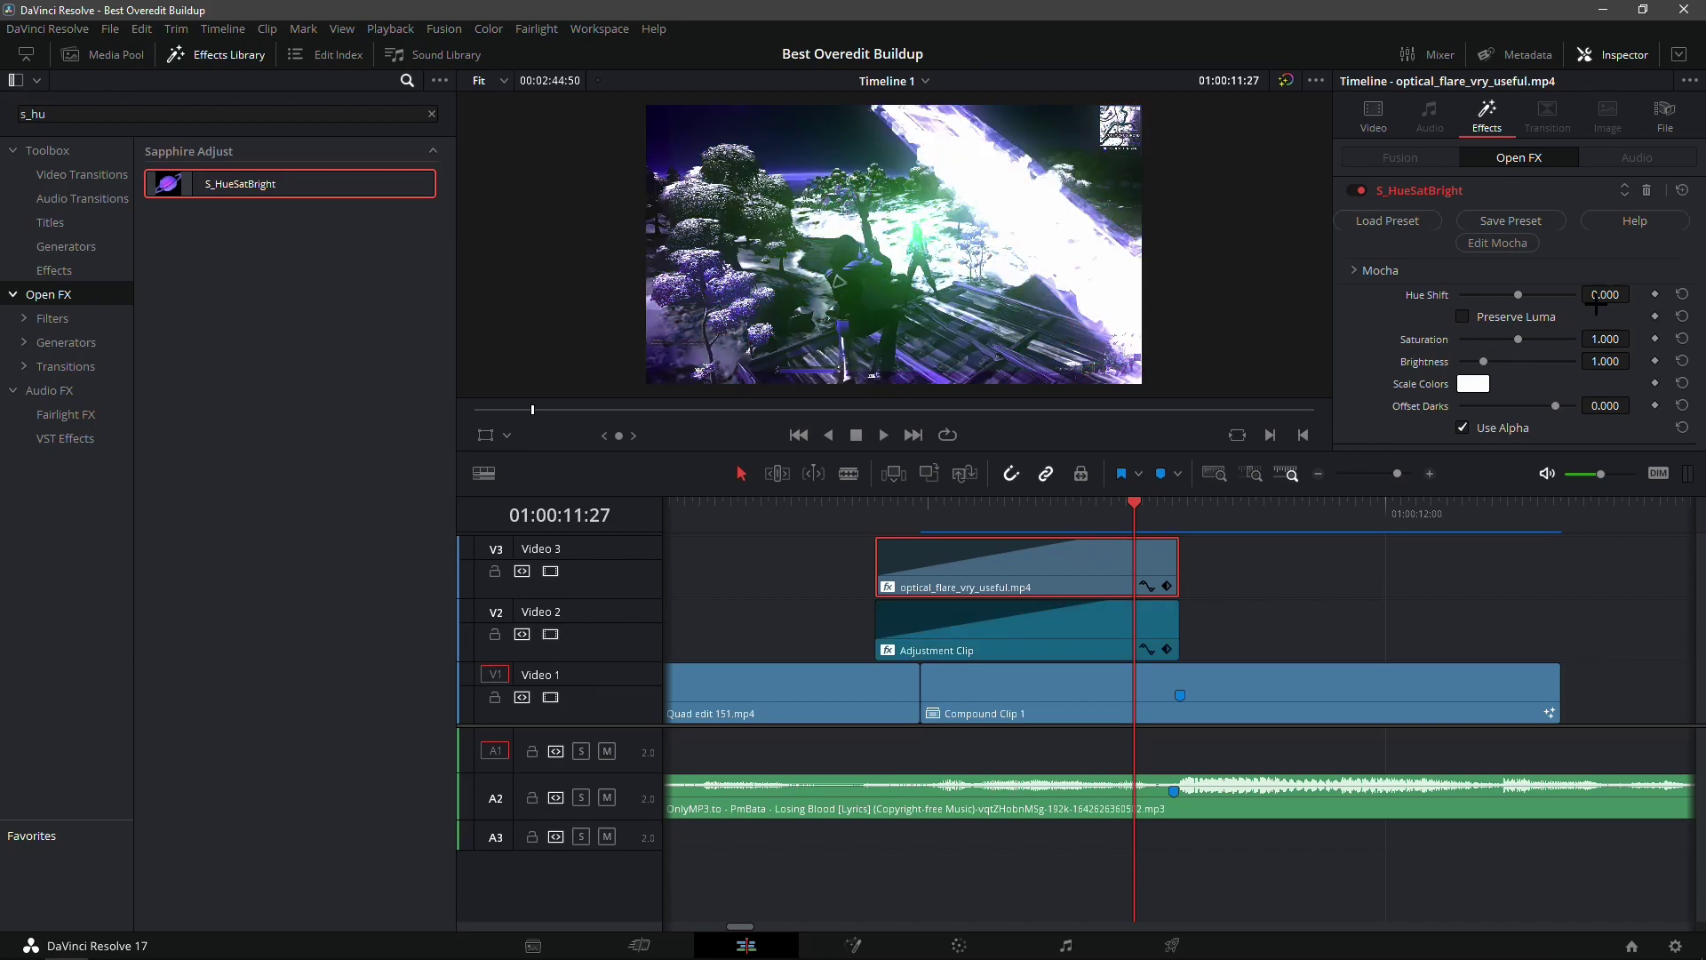
pyautogui.moveTo(1524, 295); pyautogui.dragTo(1536, 295)
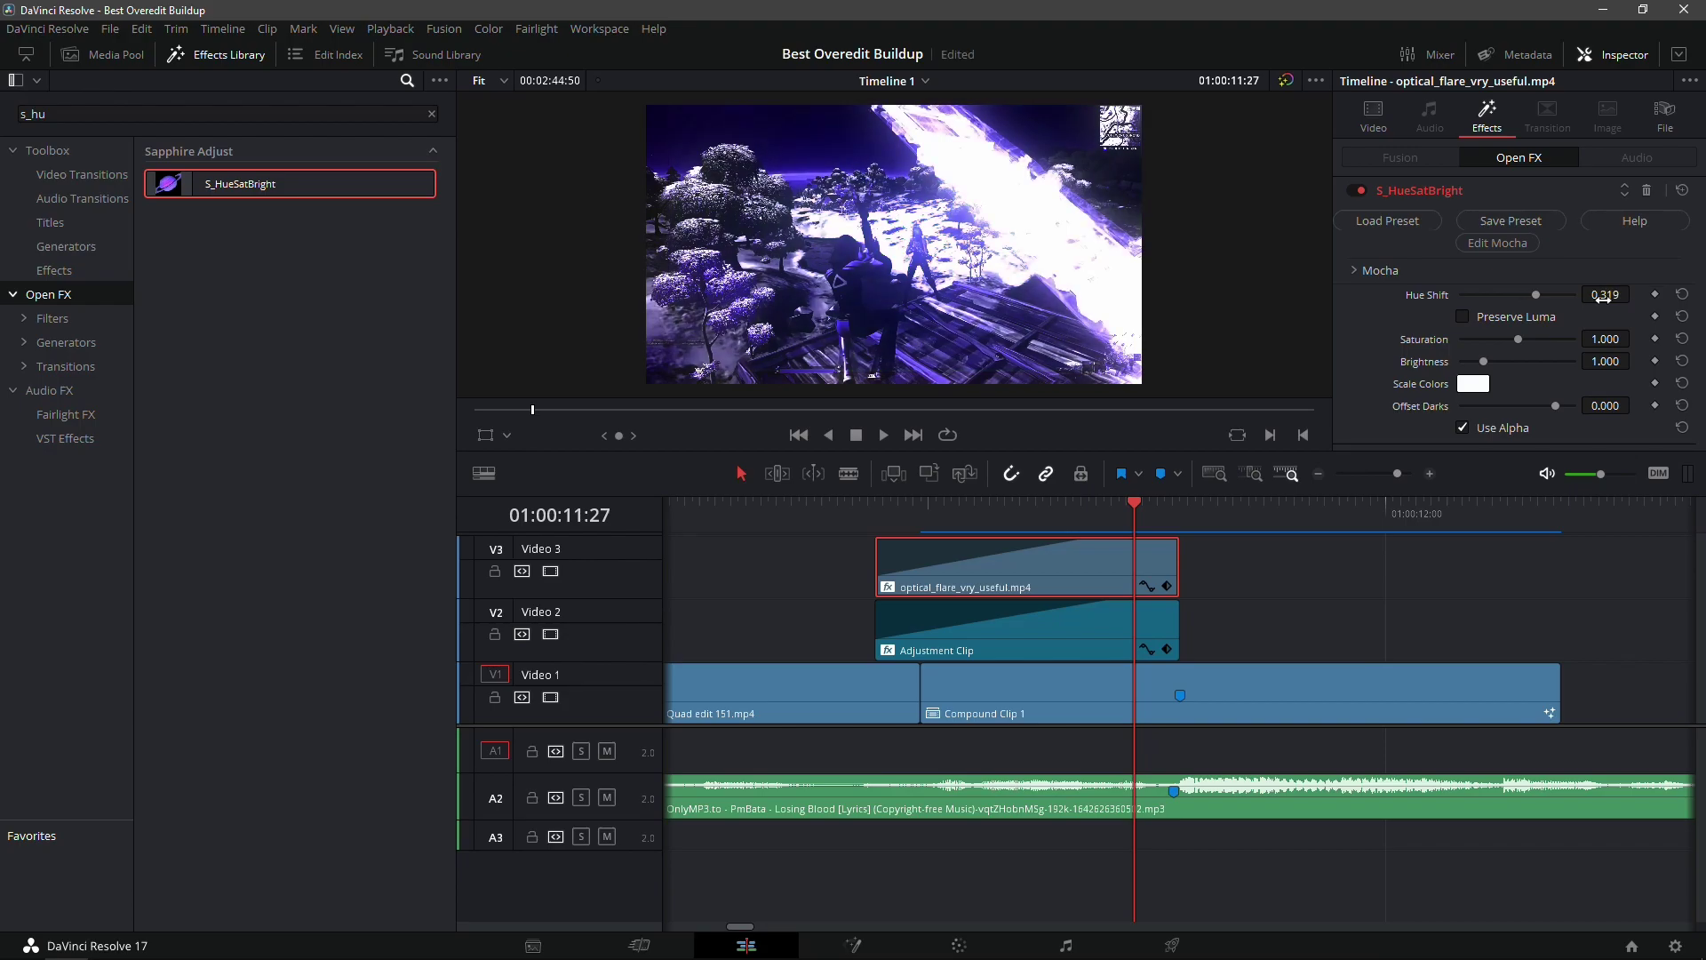
# Edit the look of the Video 2 adjustment clip, setting its Hue/Saturation hue to +3.5, and apply it
pyautogui.moveTo(1134, 502)
pyautogui.mouseDown()
pyautogui.moveTo(1069, 502)
pyautogui.moveTo(1142, 502)
pyautogui.mouseUp()
pyautogui.click(1054, 614)
pyautogui.click(1479, 215)
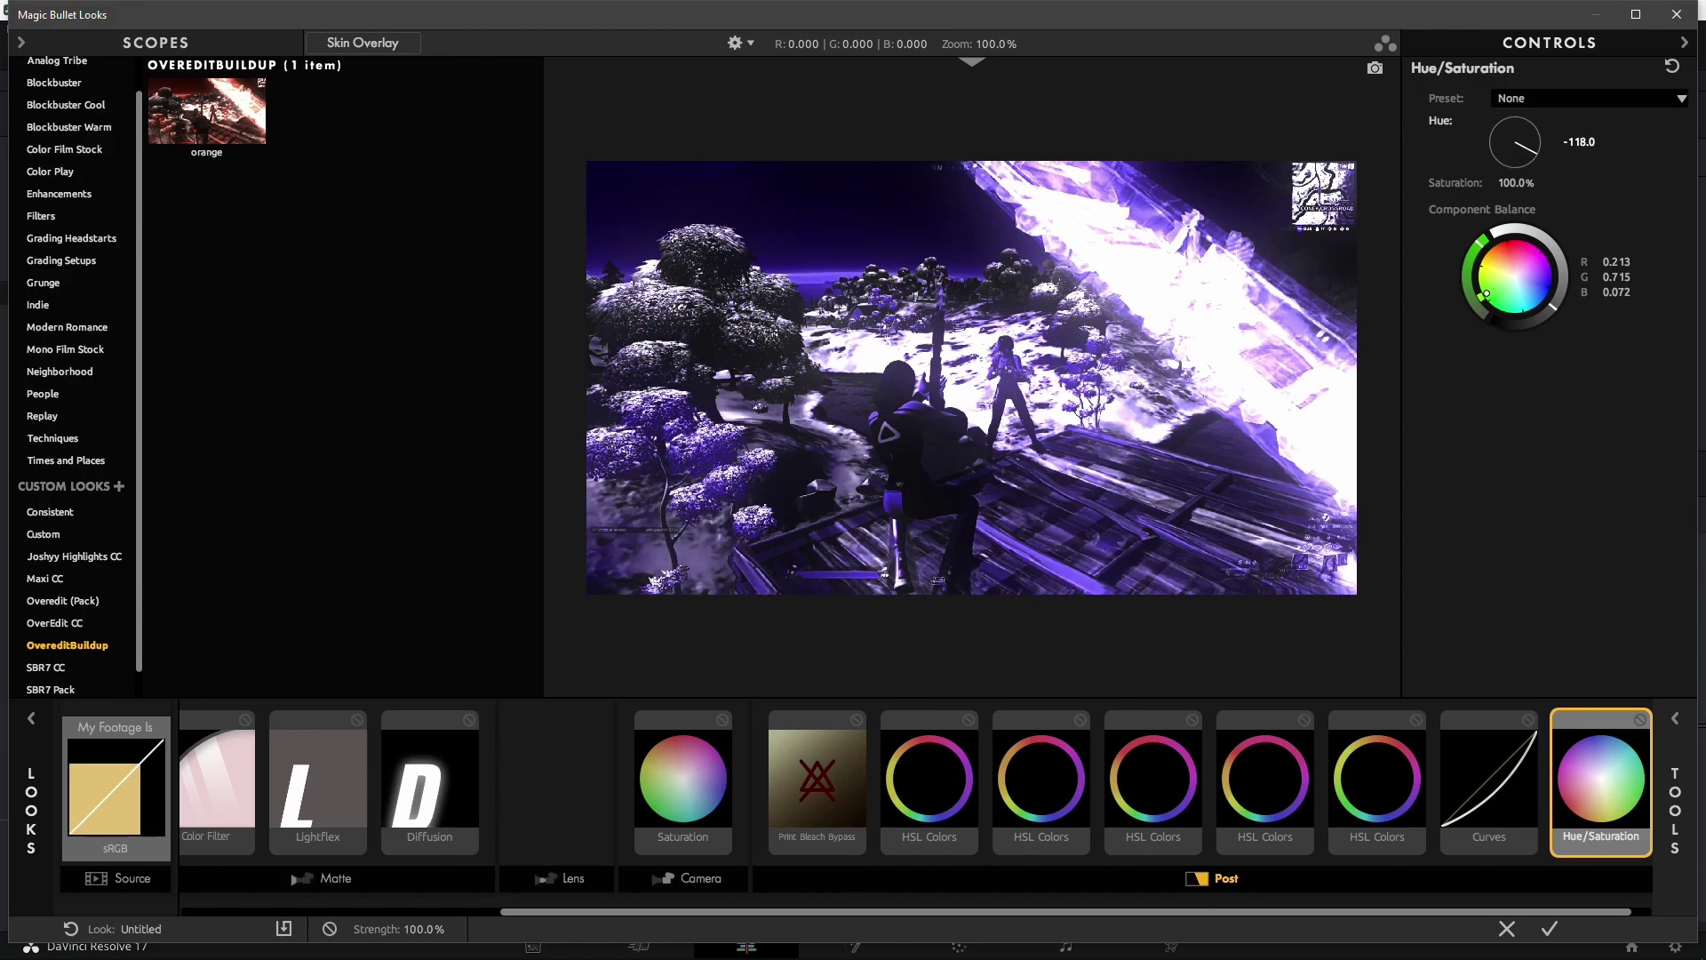
pyautogui.moveTo(1537, 153); pyautogui.dragTo(1515, 121)
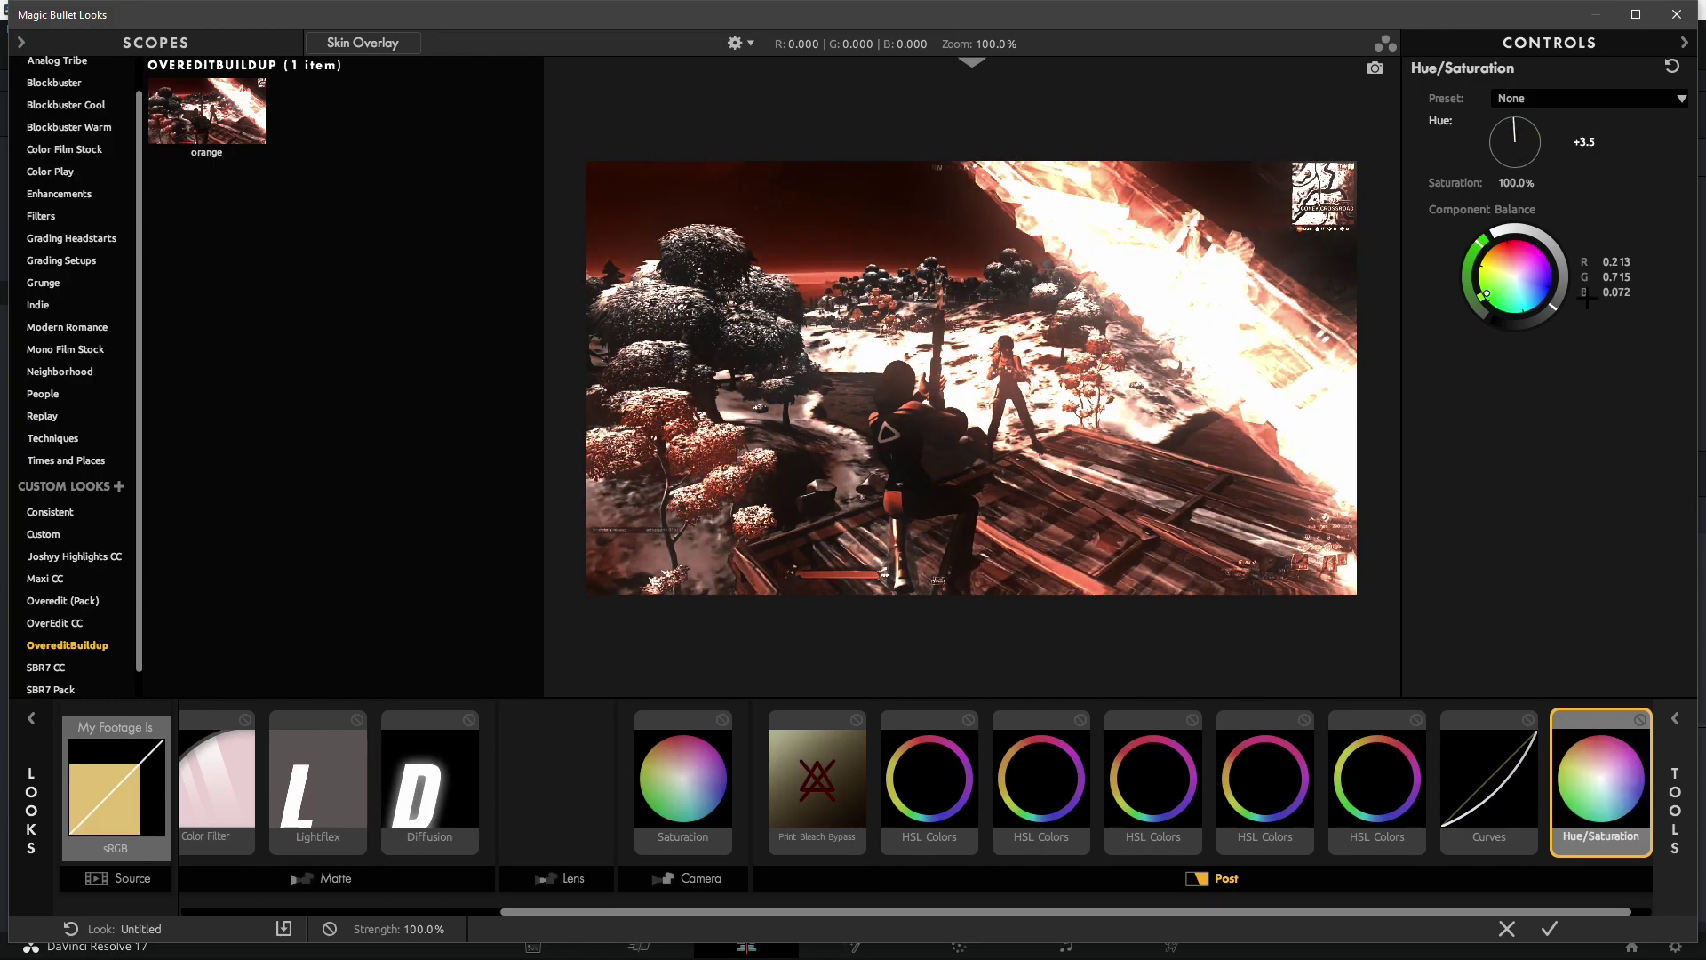
pyautogui.click(1547, 916)
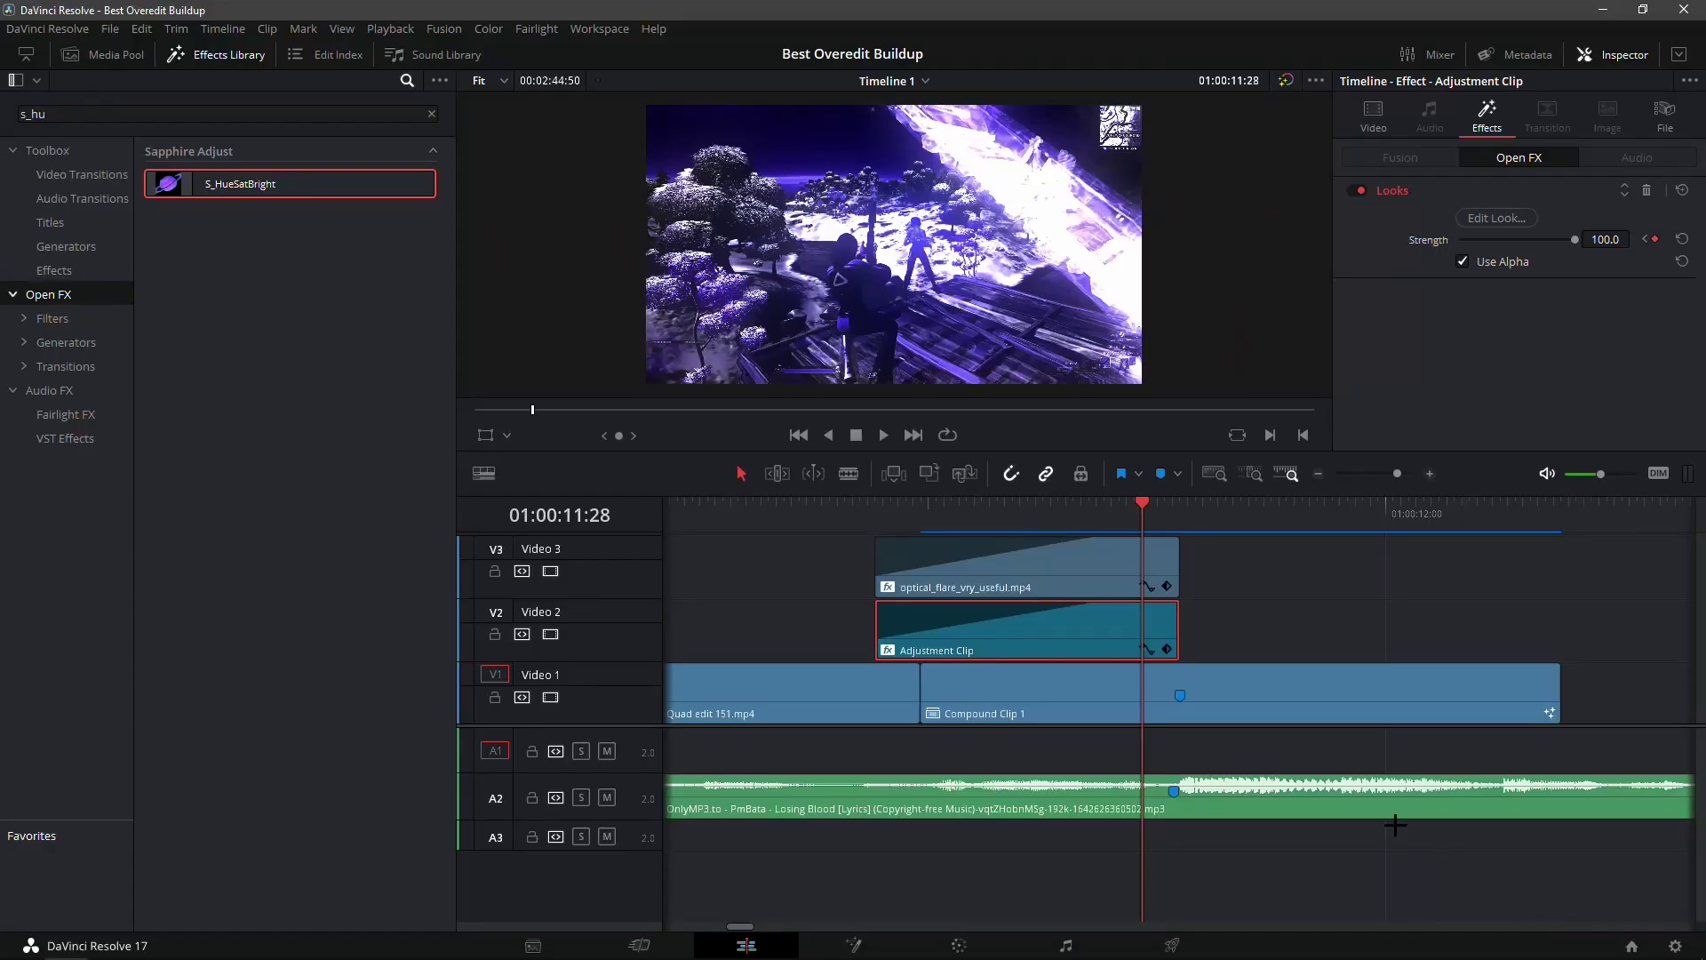
# Set the optical flare clip's Hue Shift to 0.652
pyautogui.click(1077, 567)
pyautogui.moveTo(1606, 294); pyautogui.dragTo(1613, 294)
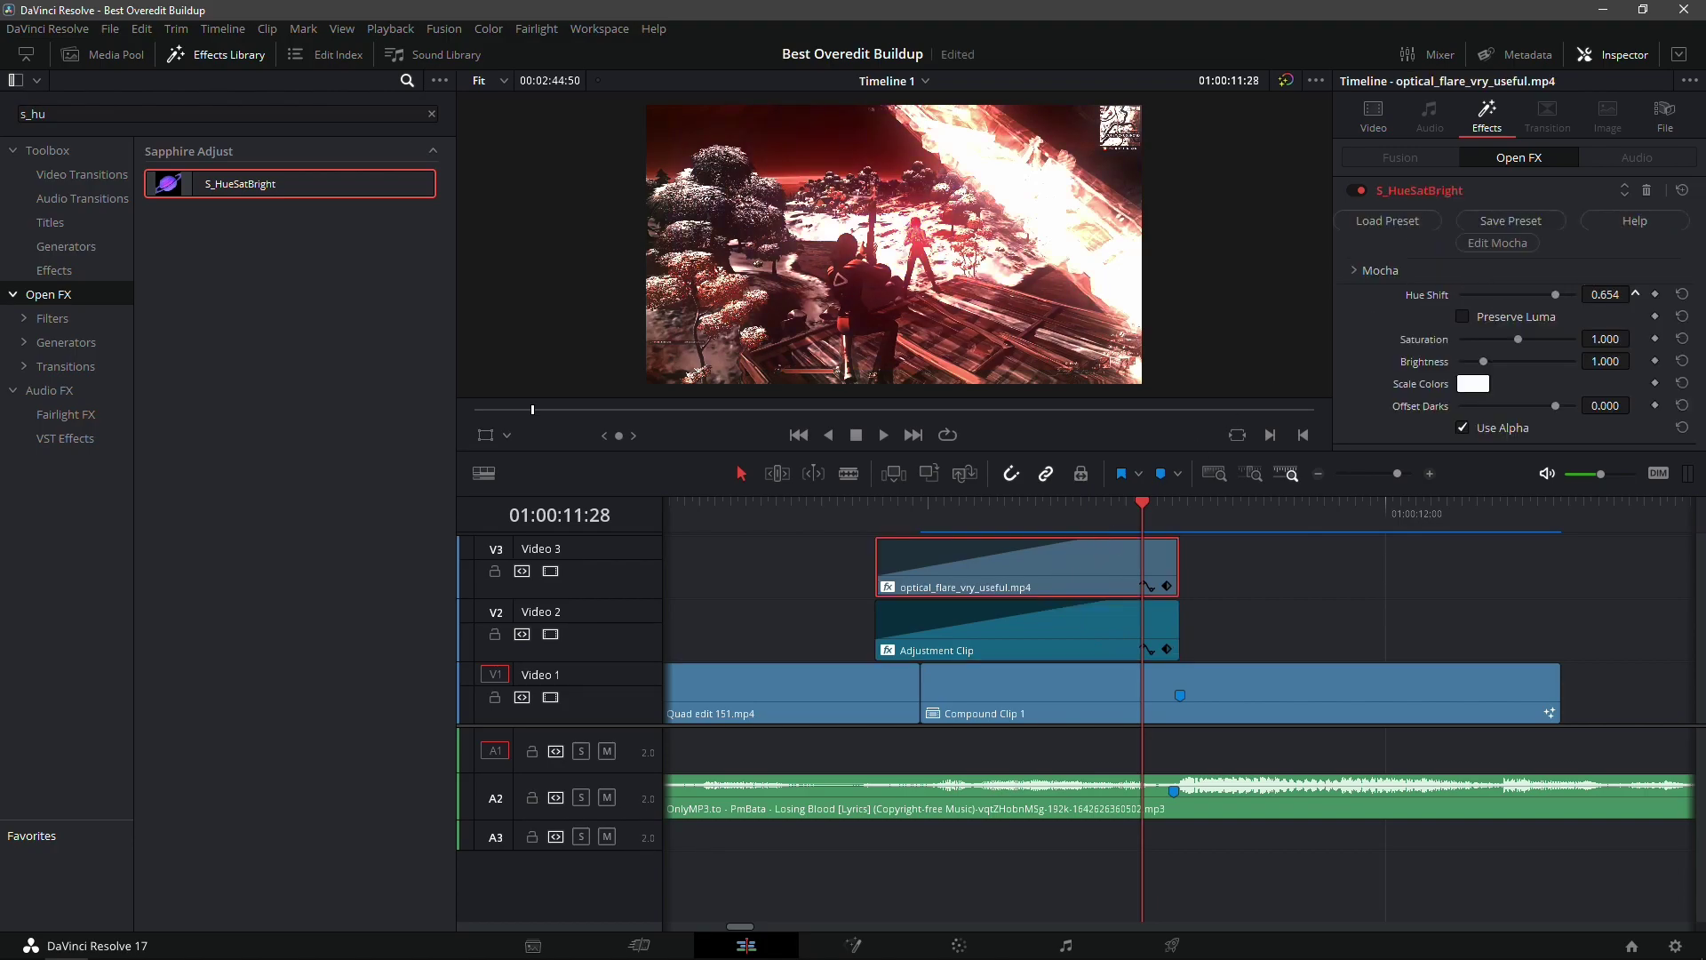
# Add an adjustment clip on a new track above the optical flare clip, starting at 01:00:10:53
pyautogui.moveTo(1099, 524); pyautogui.dragTo(875, 601)
pyautogui.click(1442, 628)
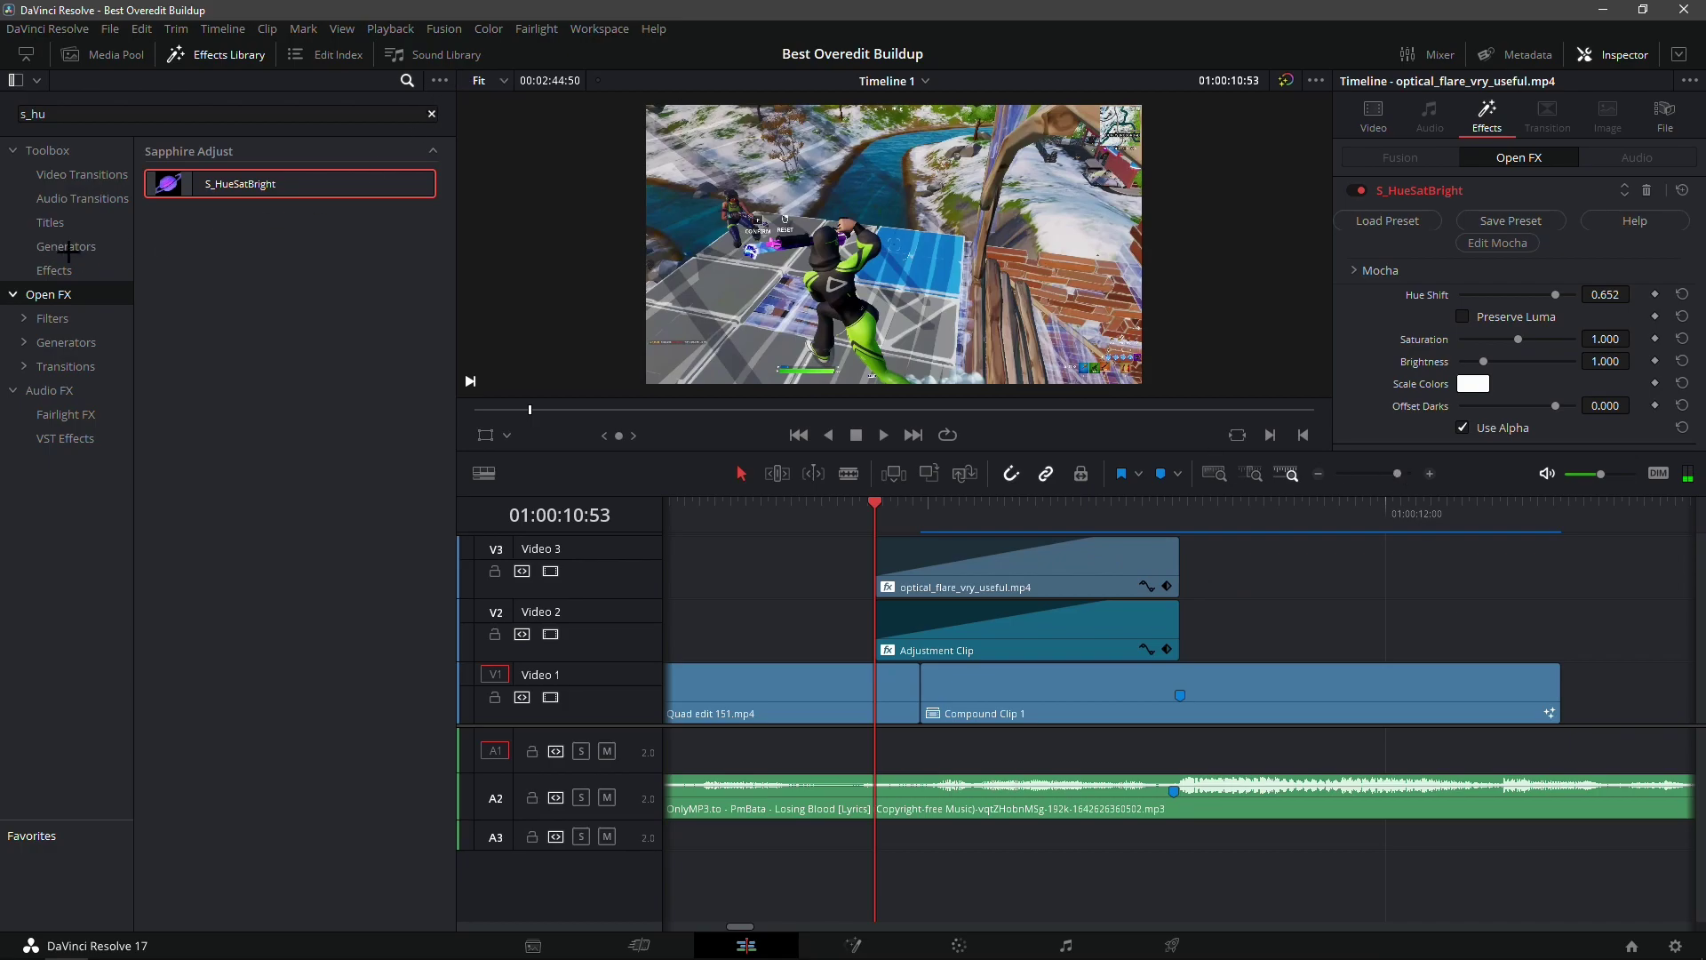
pyautogui.click(51, 272)
pyautogui.moveTo(242, 185); pyautogui.dragTo(950, 533)
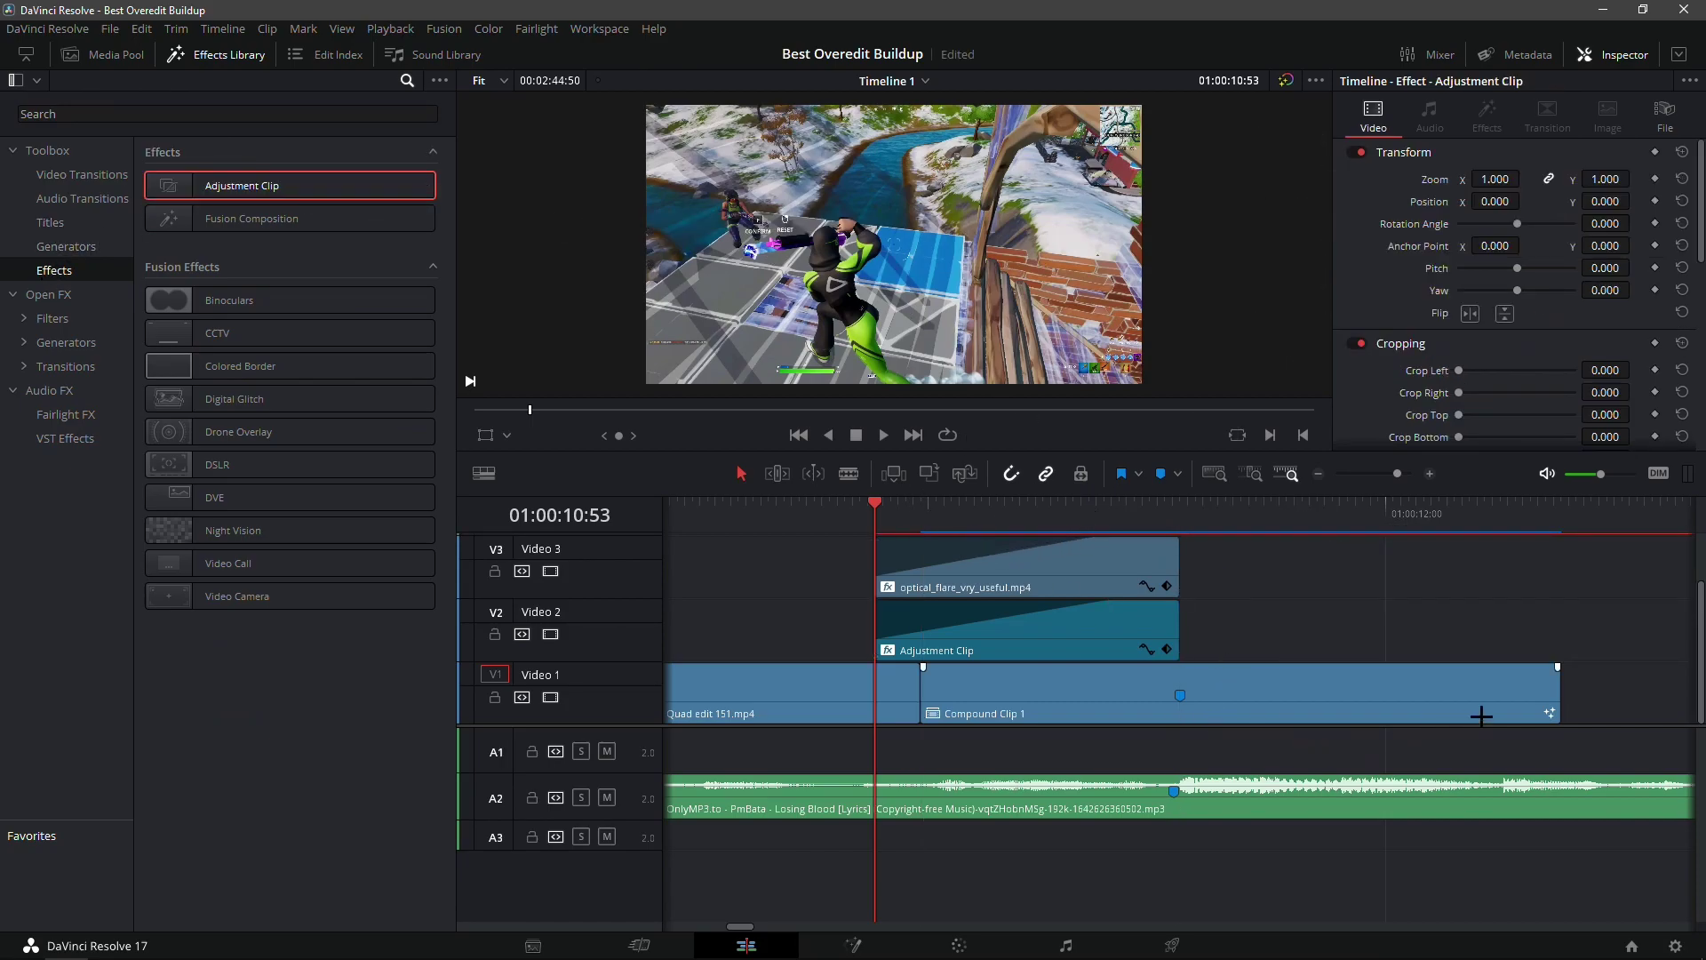
pyautogui.moveTo(1695, 649); pyautogui.dragTo(1692, 552)
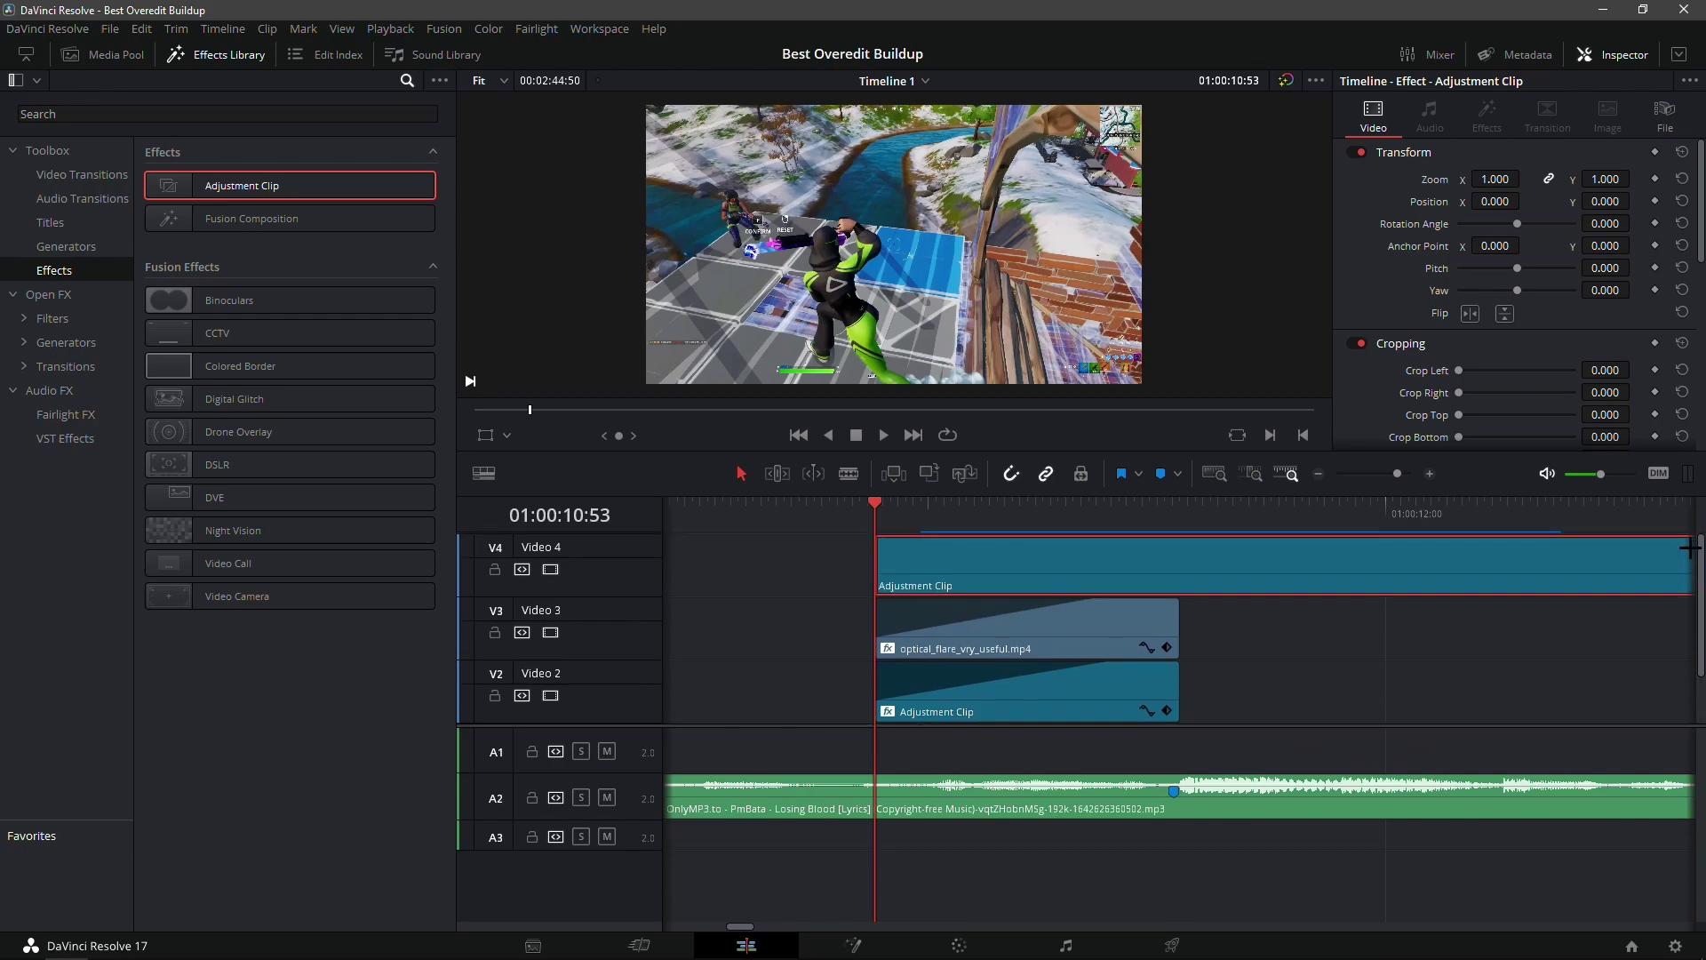
# Cut the new Video 4 adjustment clip at the flare clip's end and delete the remainder
pyautogui.click(1167, 520)
pyautogui.hotkey('ctrl', 'b')
pyautogui.click(1261, 571)
pyautogui.press('Delete')
# Keyframe the Video 4 adjustment clip's Crop Top and Crop Bottom from 0 at its start to 100 at 01:00:11:13
pyautogui.moveTo(1097, 516); pyautogui.dragTo(876, 529)
pyautogui.click(884, 547)
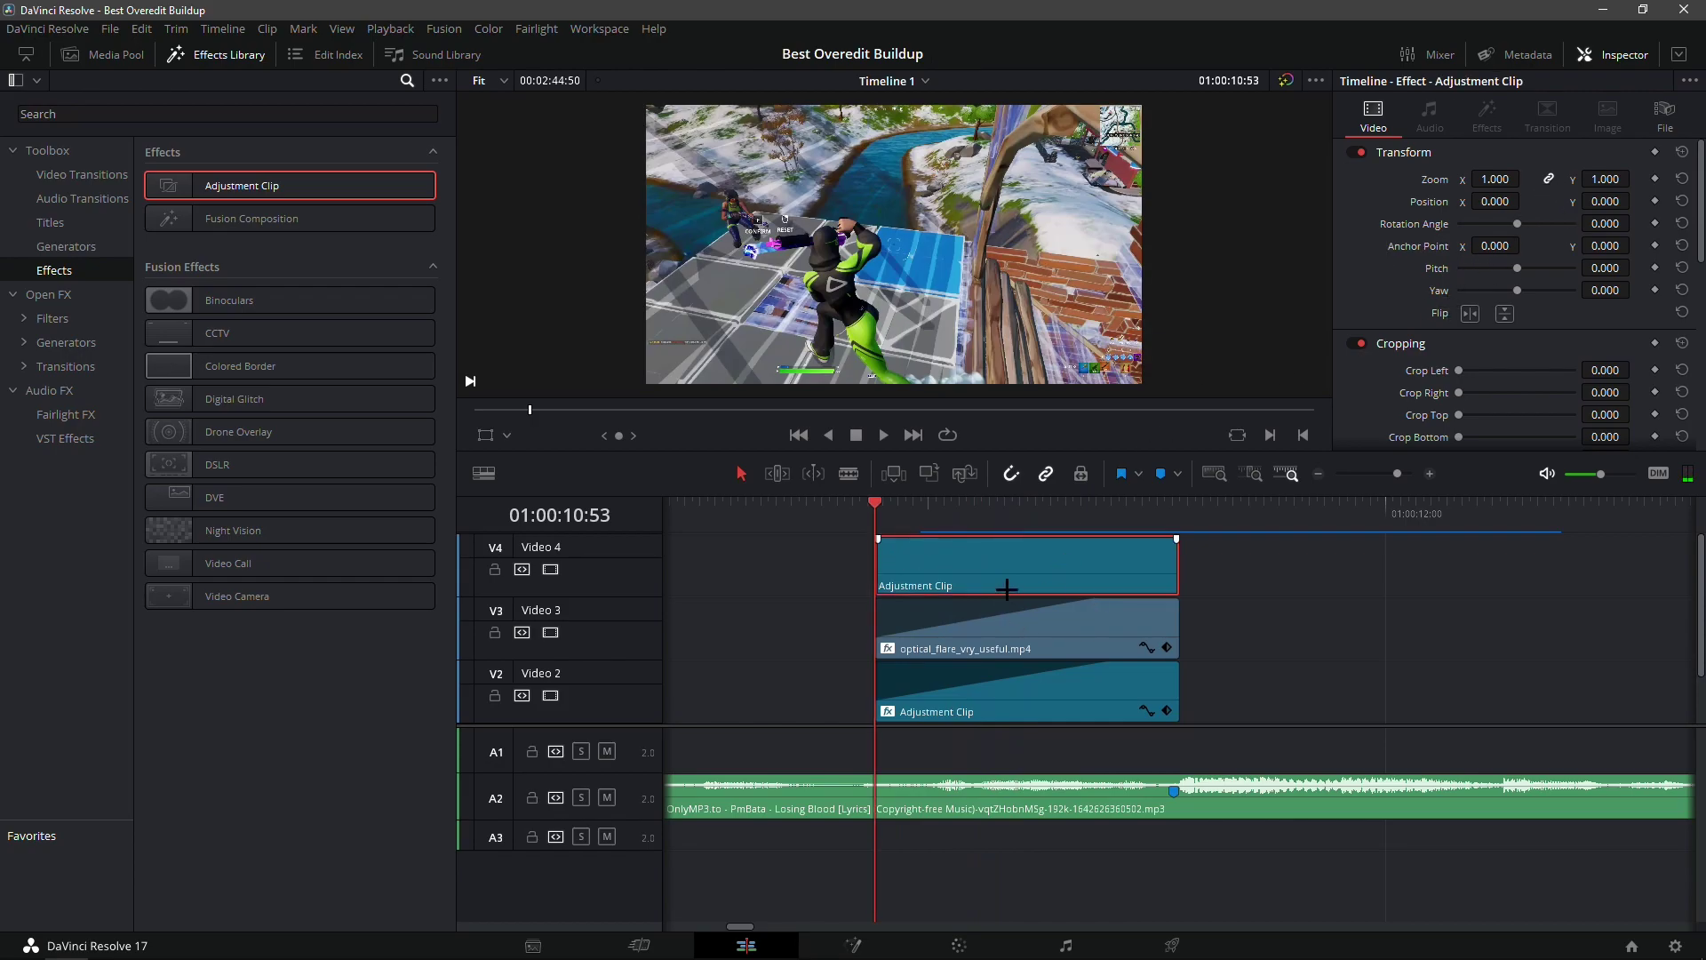
pyautogui.scroll(-2, 1578, 317)
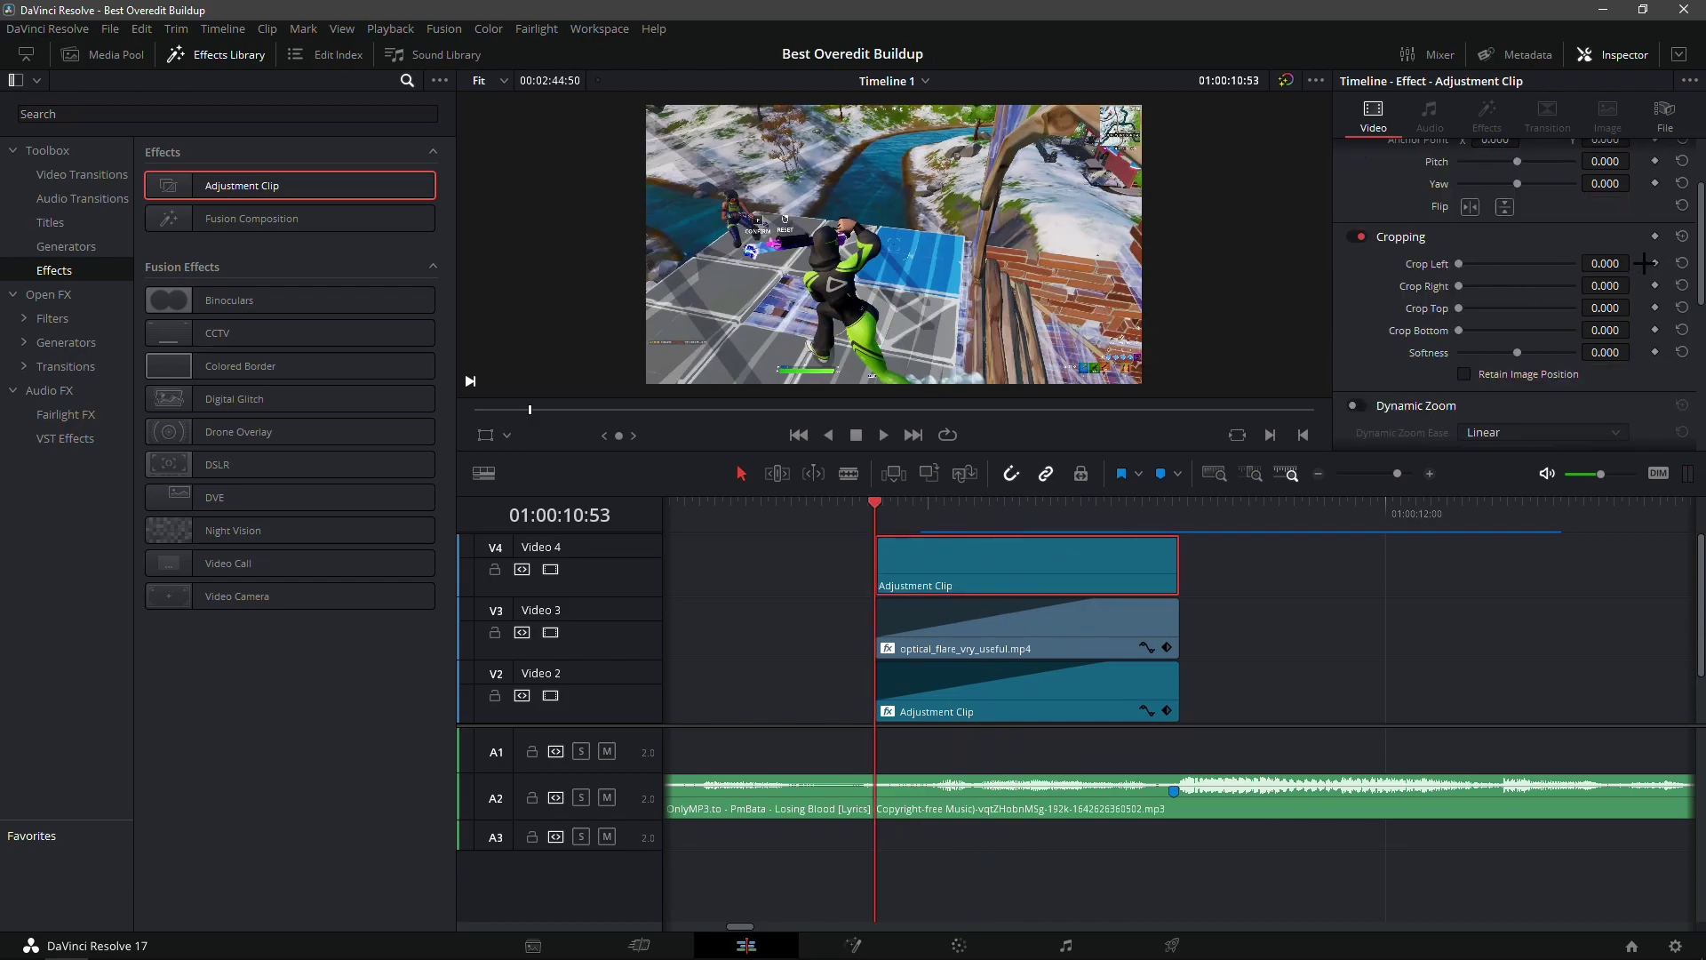
pyautogui.click(1655, 330)
pyautogui.moveTo(875, 508); pyautogui.dragTo(1028, 508)
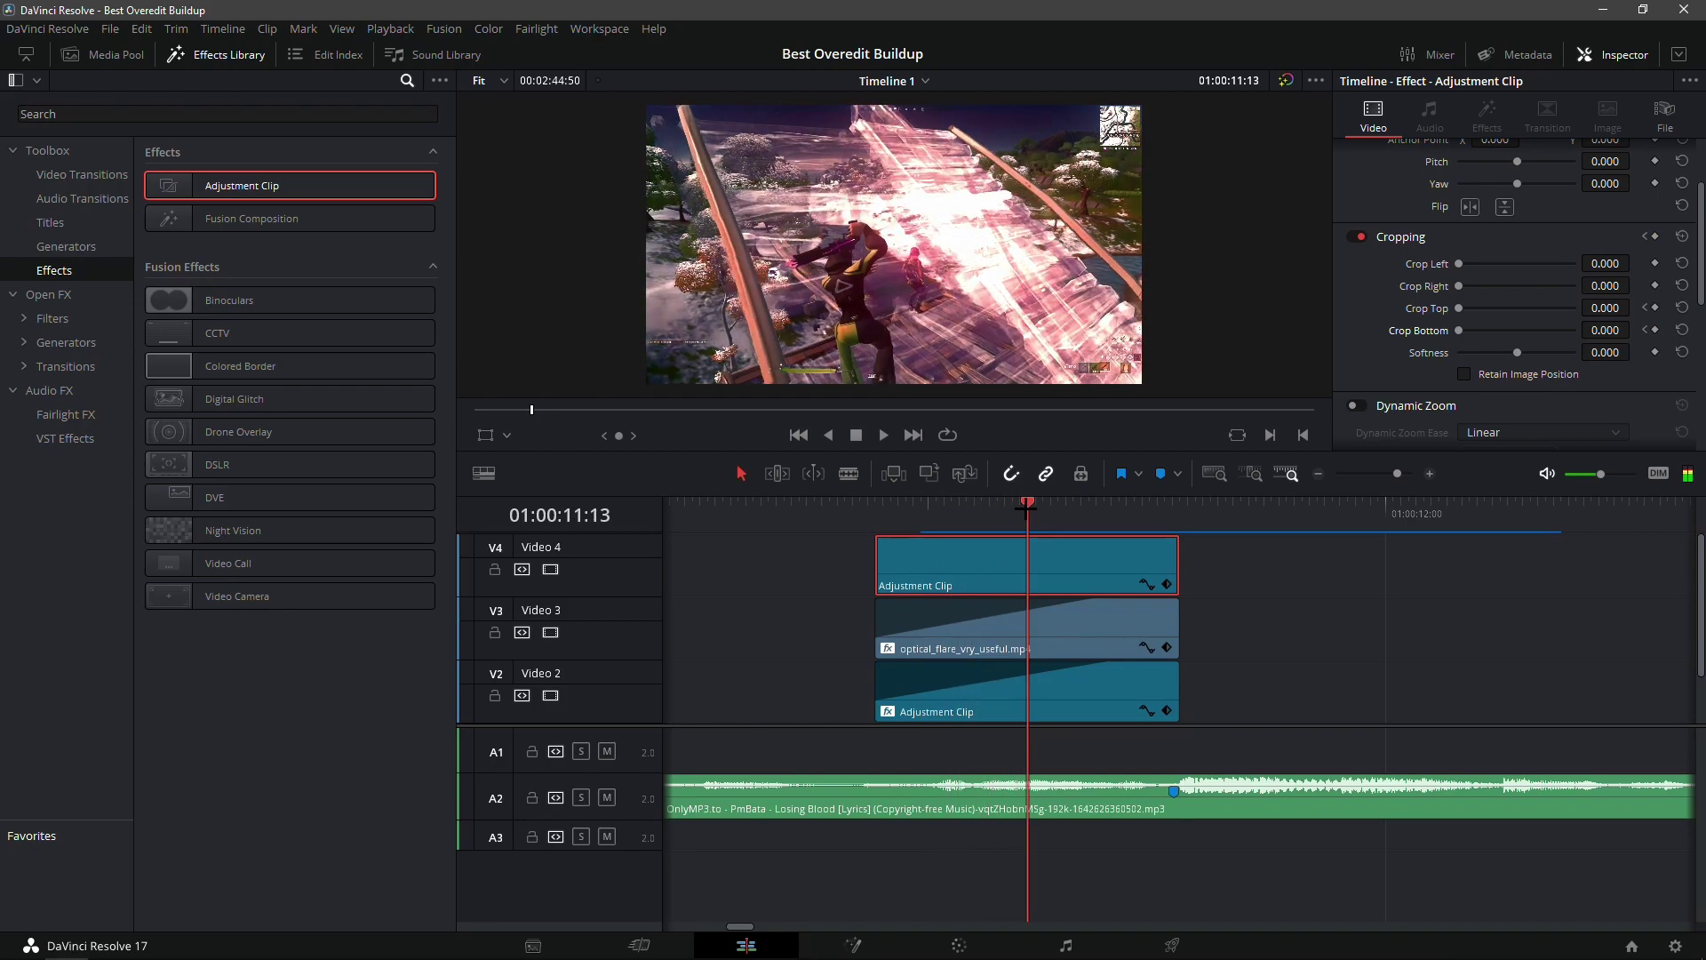
pyautogui.click(1606, 305)
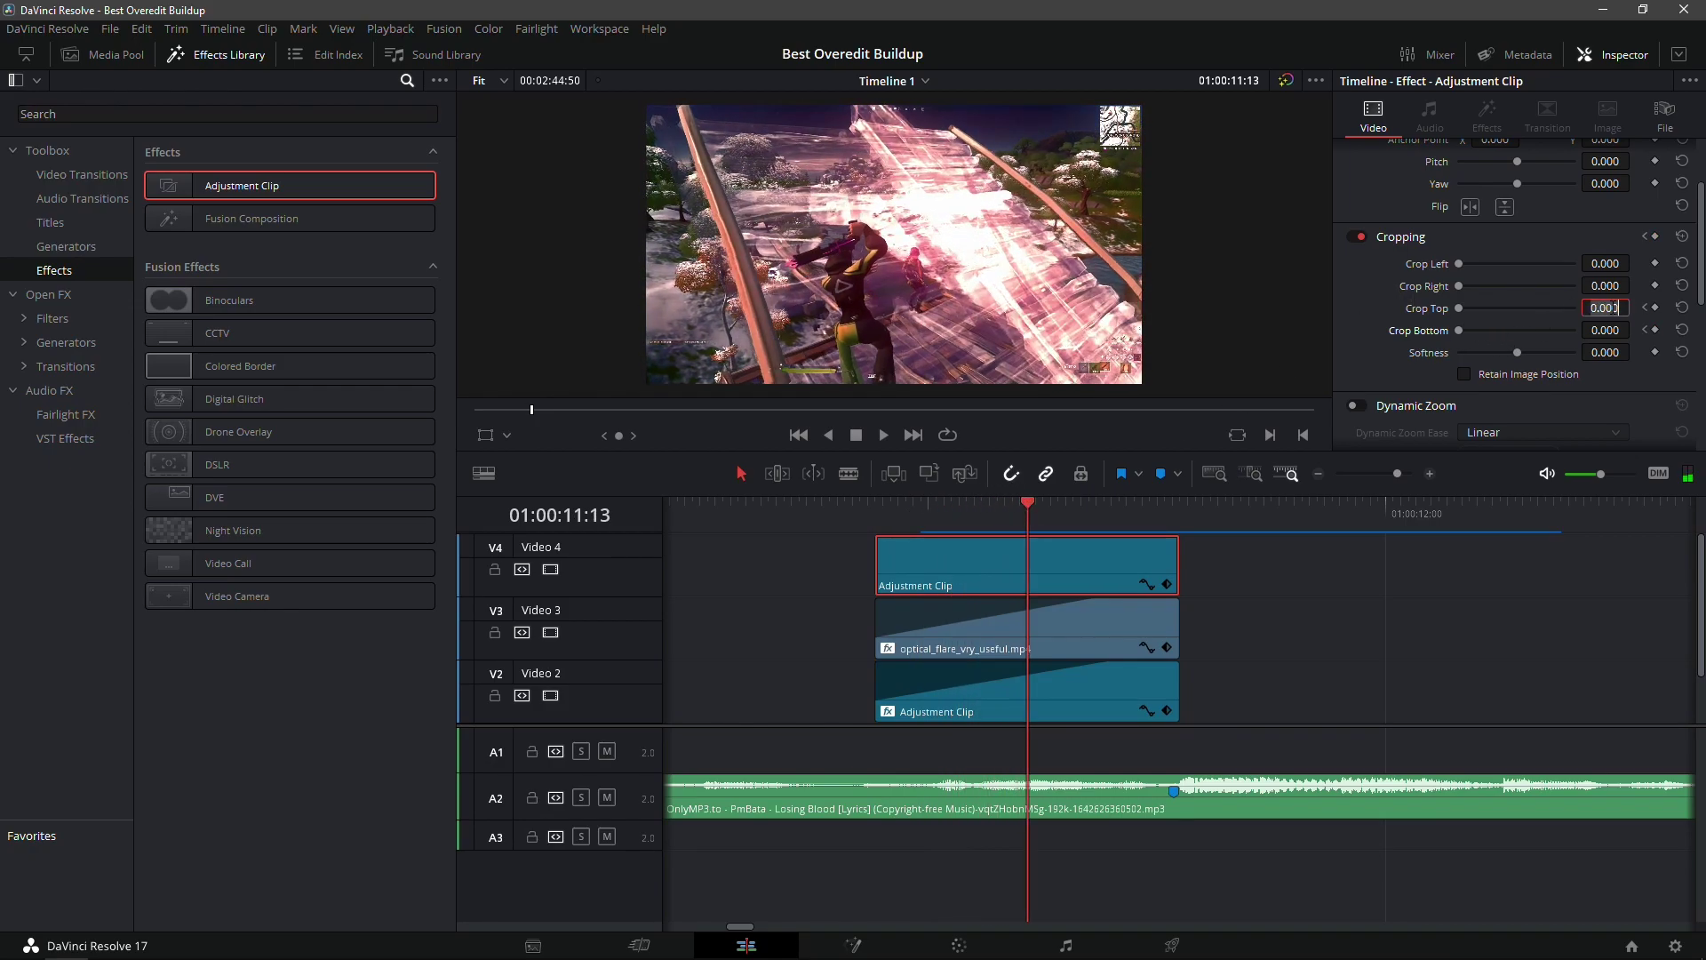
pyautogui.write('1')
pyautogui.press('Return')
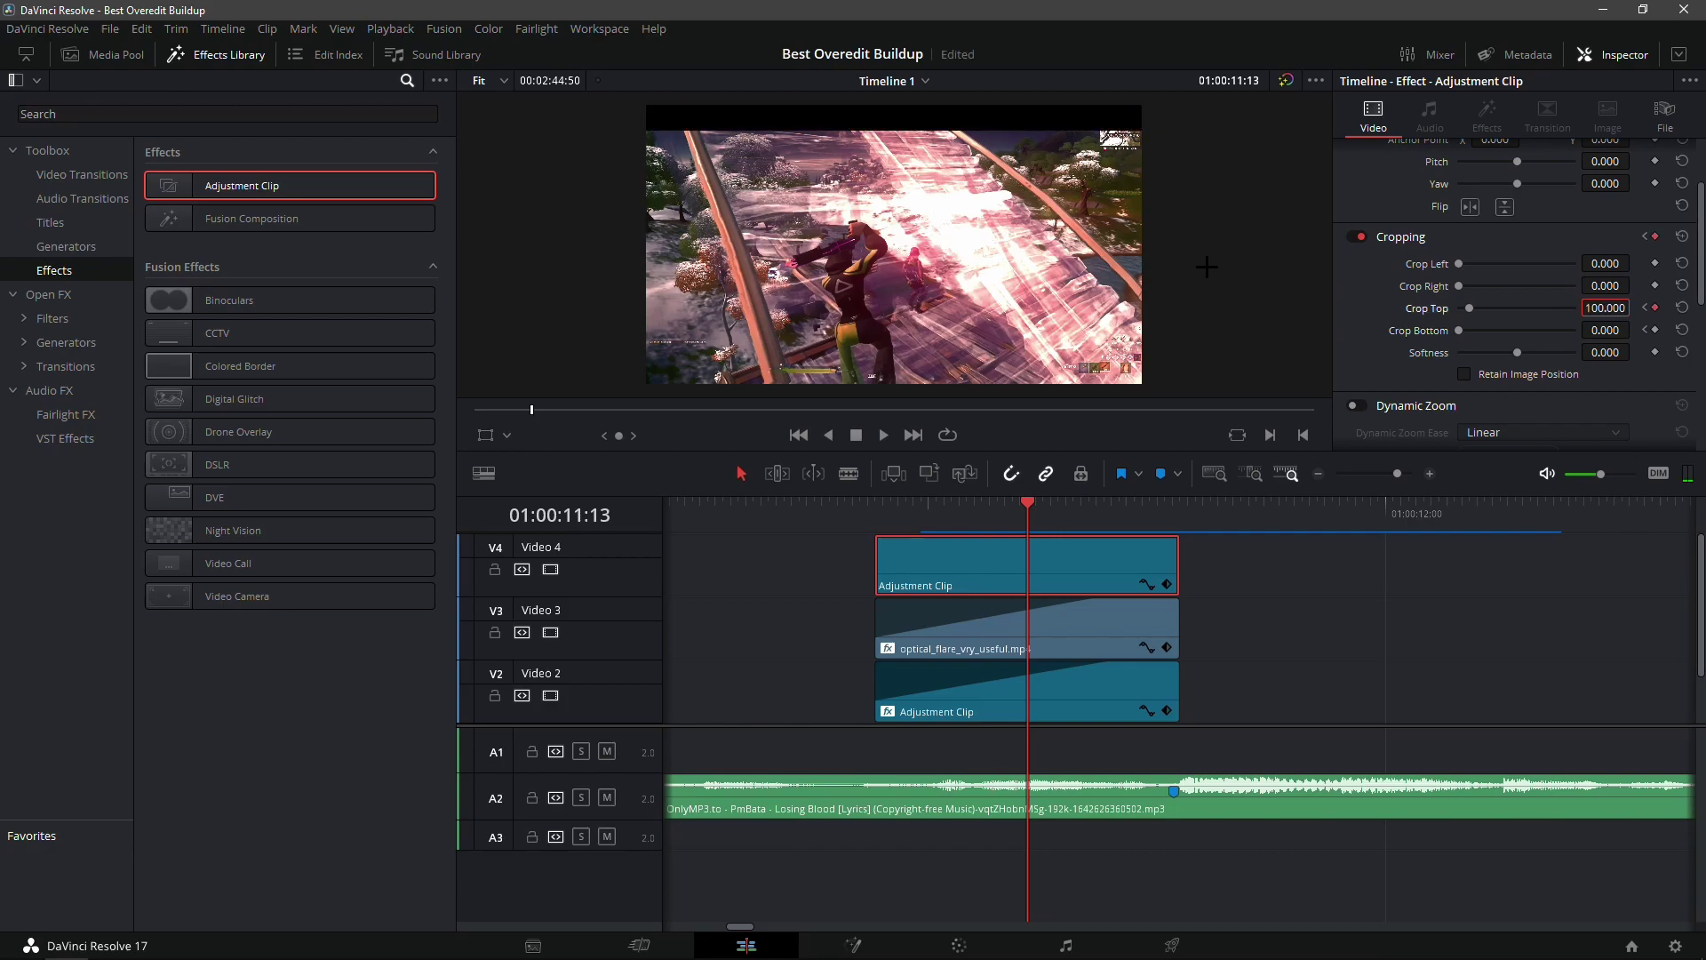
pyautogui.click(1608, 330)
pyautogui.write('100')
pyautogui.press('Return')
# Hold Crop Top and Crop Bottom at 100 with keyframes at 01:00:11:23
pyautogui.moveTo(1055, 504); pyautogui.dragTo(1179, 509)
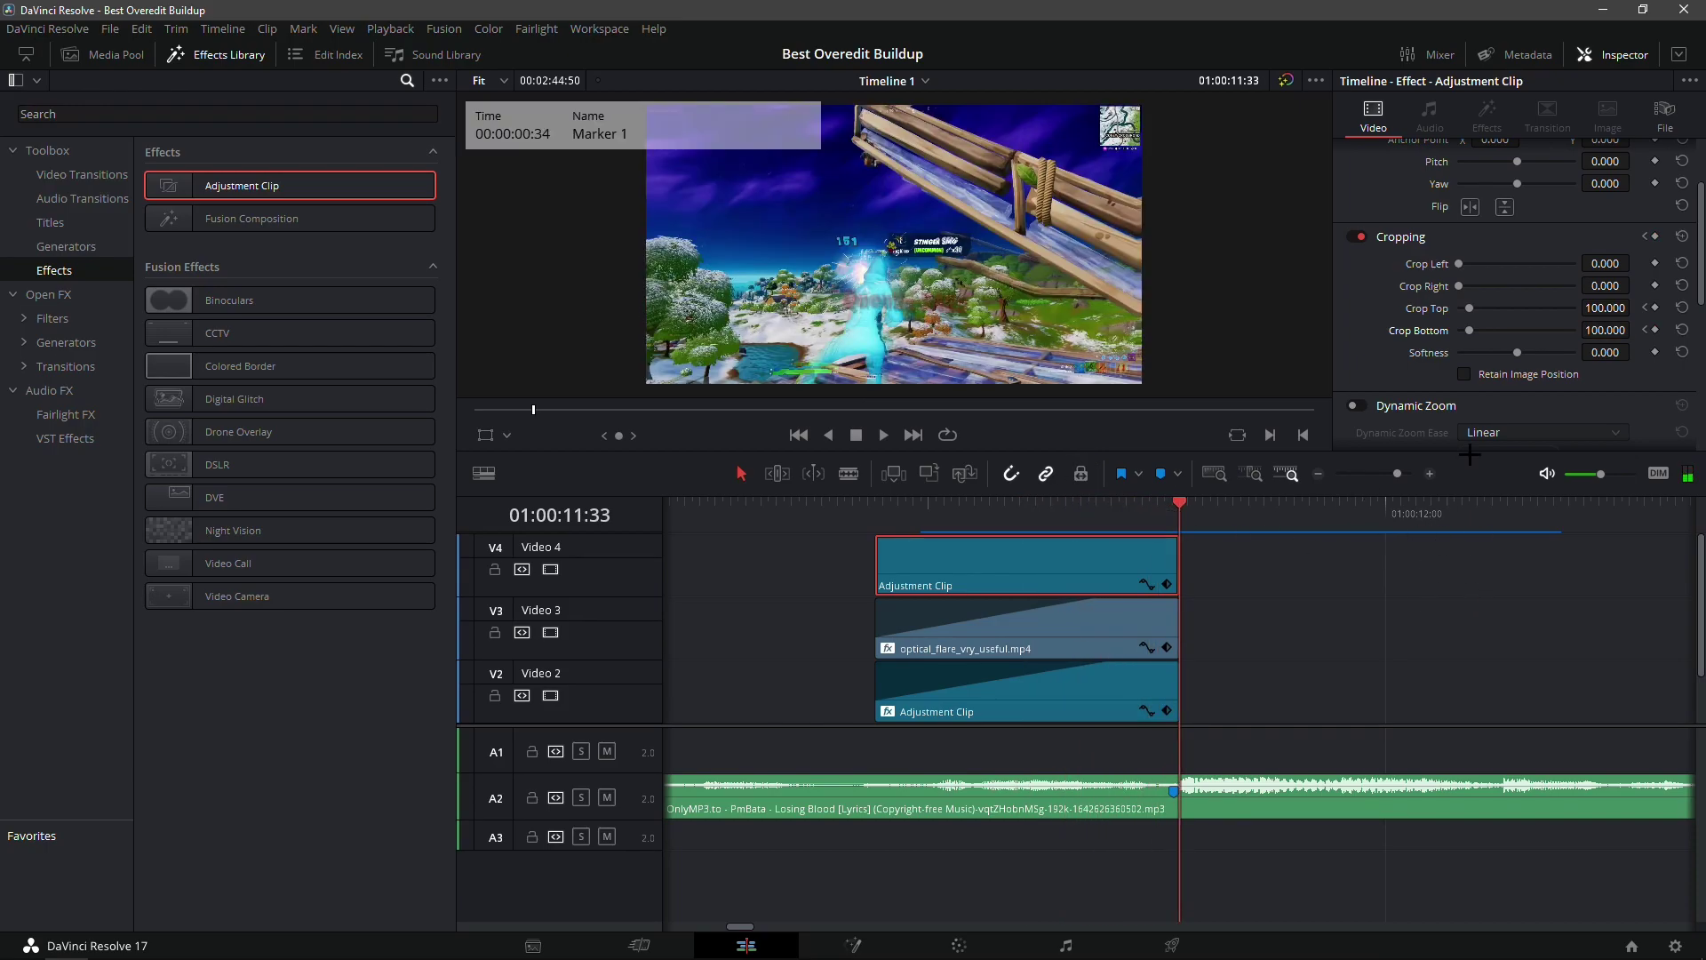
pyautogui.press('Left')
pyautogui.press('Left')
pyautogui.press('Left')
pyautogui.press('Left')
pyautogui.press('Left')
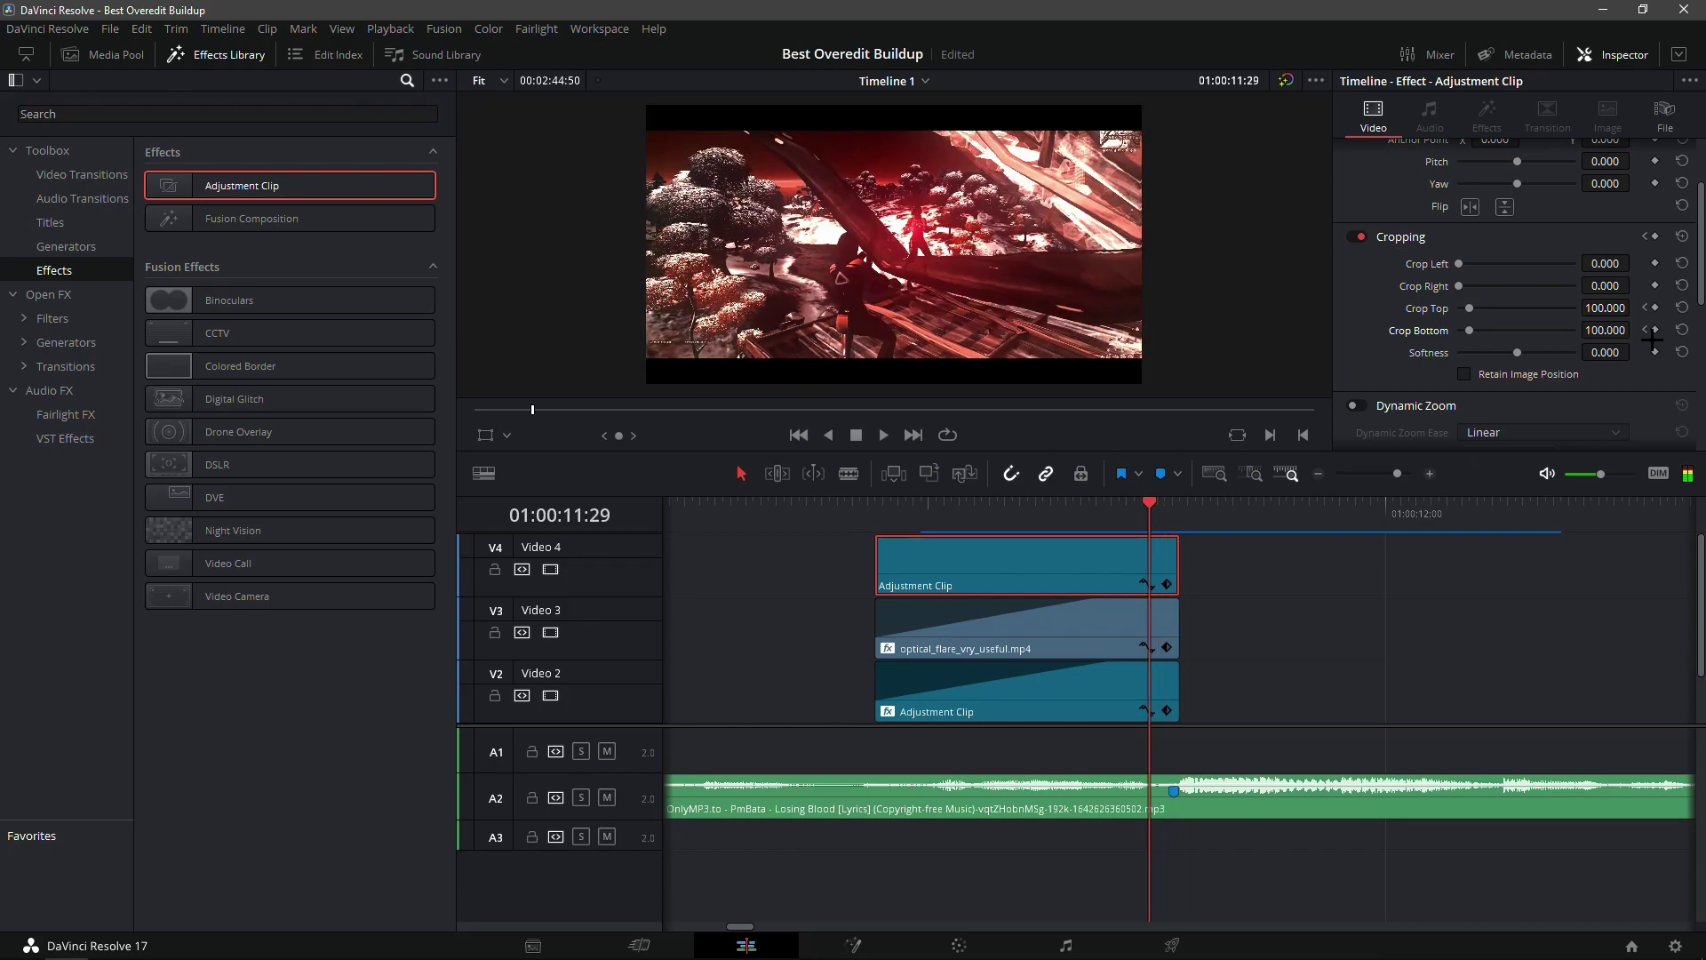
pyautogui.press('Left')
pyautogui.press('Left')
pyautogui.press('Left')
pyautogui.press('Left')
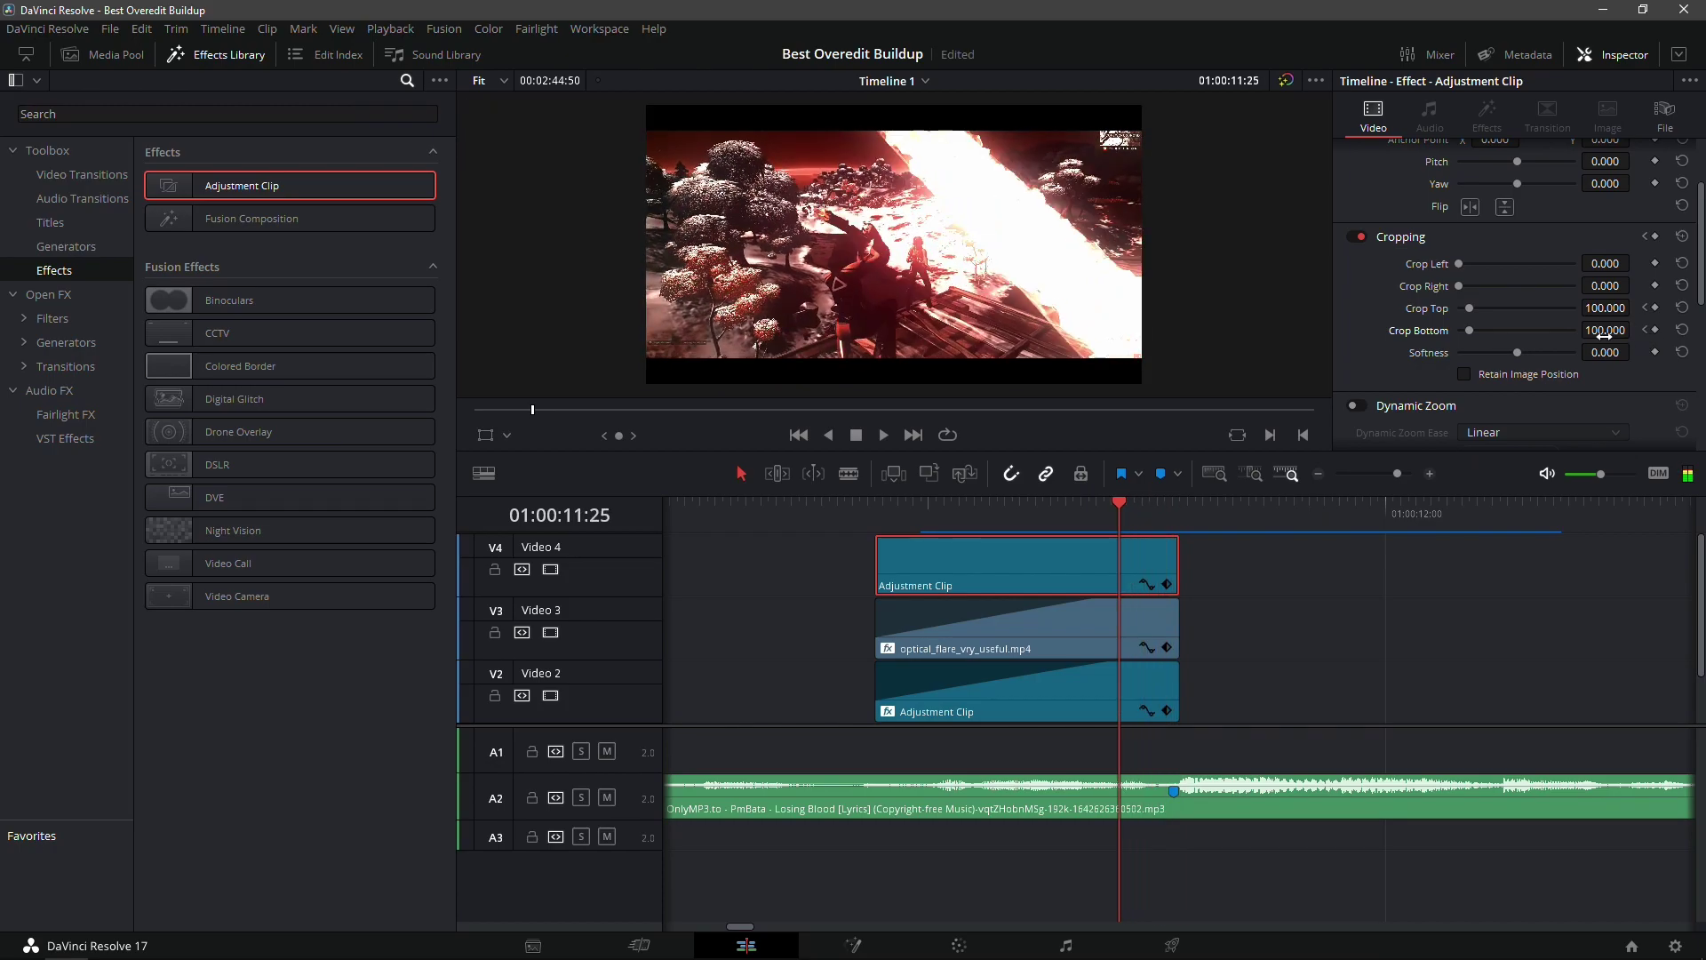
pyautogui.press('Left')
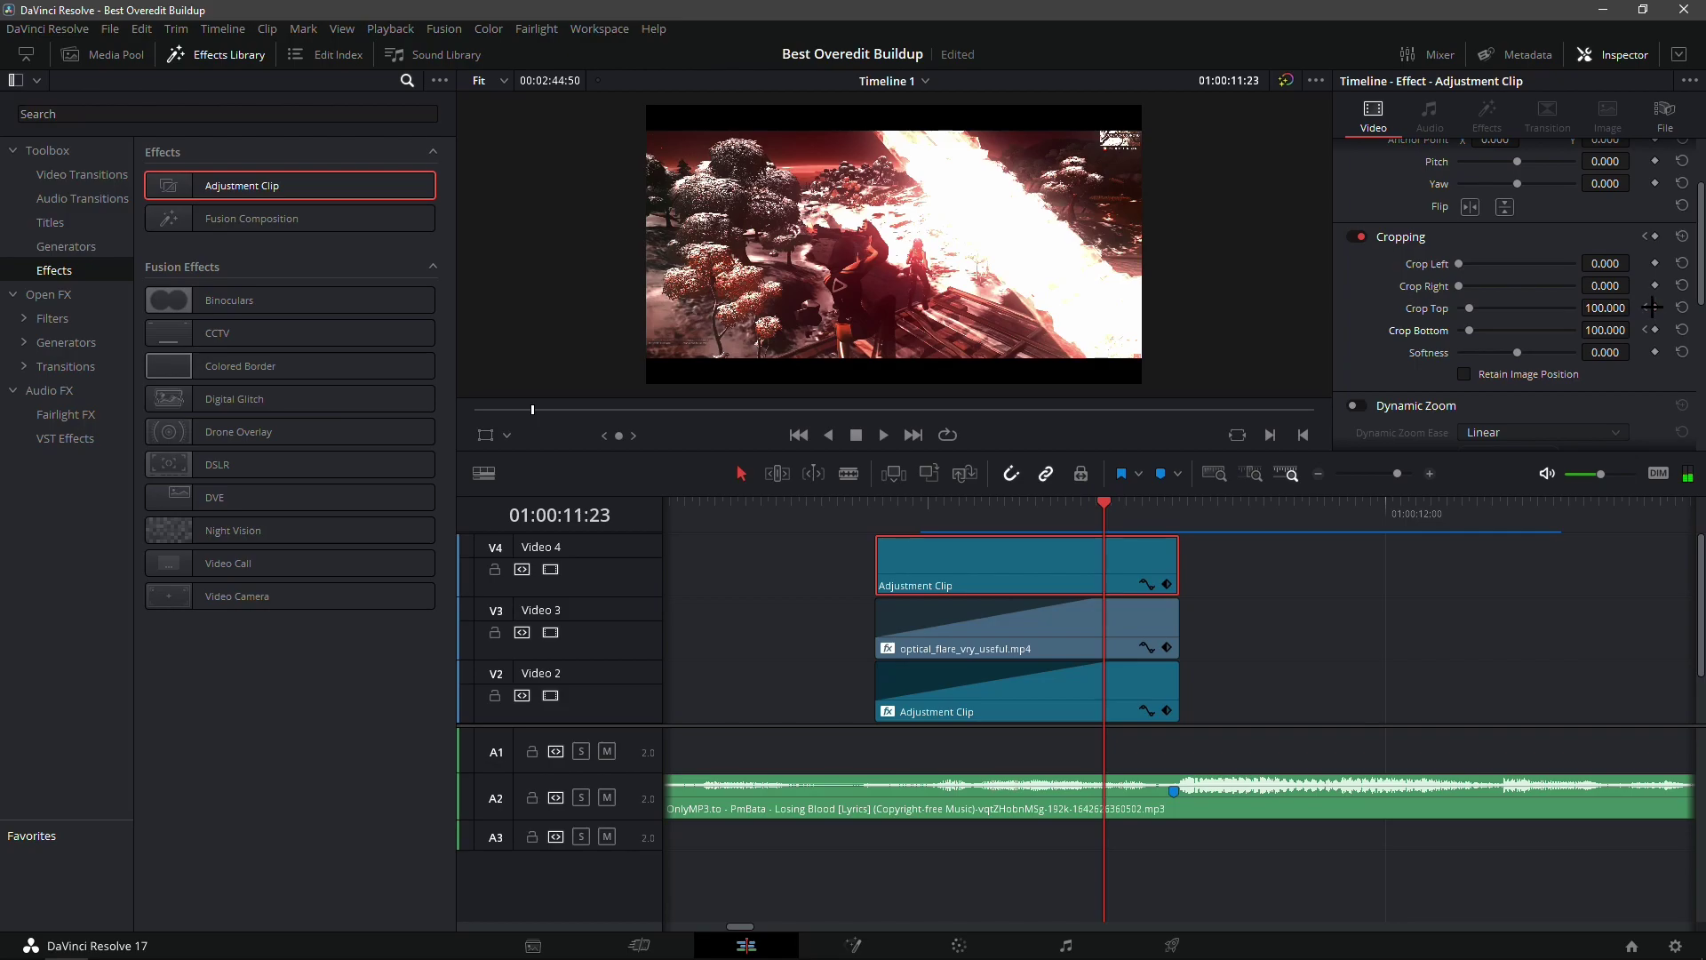
# Keyframe Crop Top and Crop Bottom to 0 at 01:00:11:33 and review the letterbox animation
pyautogui.click(1181, 505)
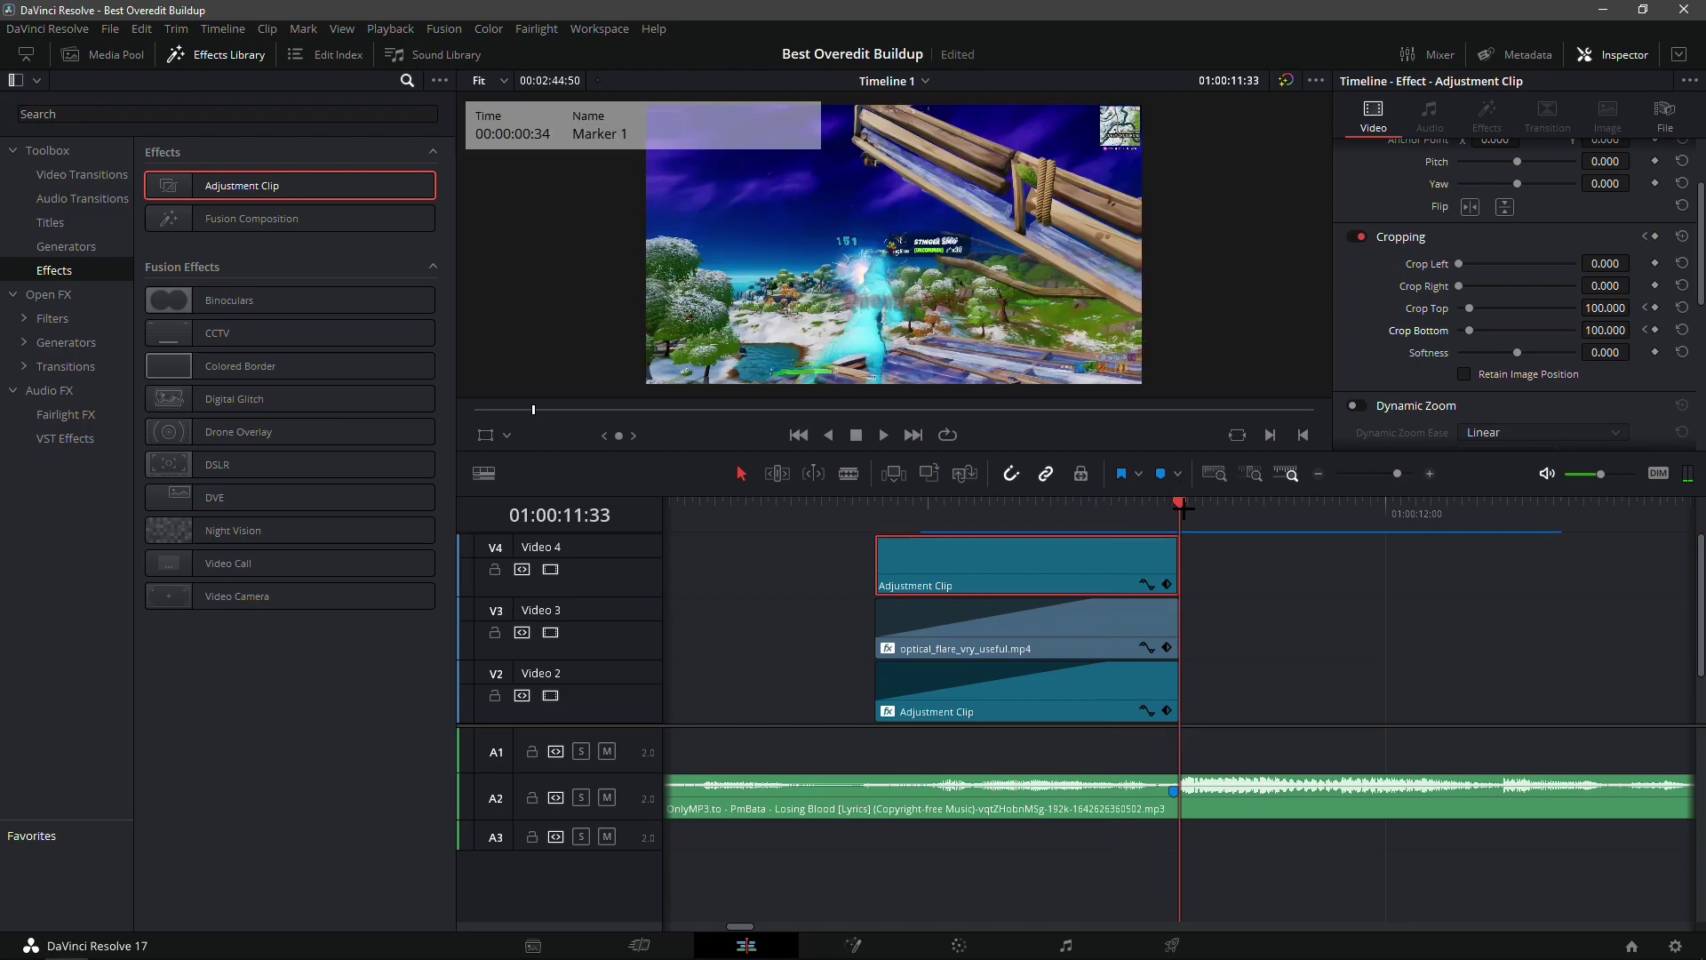
pyautogui.click(1606, 330)
pyautogui.write('0')
pyautogui.press('Return')
pyautogui.click(1605, 308)
pyautogui.write('0')
pyautogui.press('Return')
pyautogui.click(1102, 511)
pyautogui.moveTo(1094, 513); pyautogui.dragTo(1157, 551)
pyautogui.moveTo(1169, 609); pyautogui.dragTo(1189, 618)
# Open the Buildups folder of the SBR7 Paid power bin in the media pool
pyautogui.scroll(-2, 1257, 583)
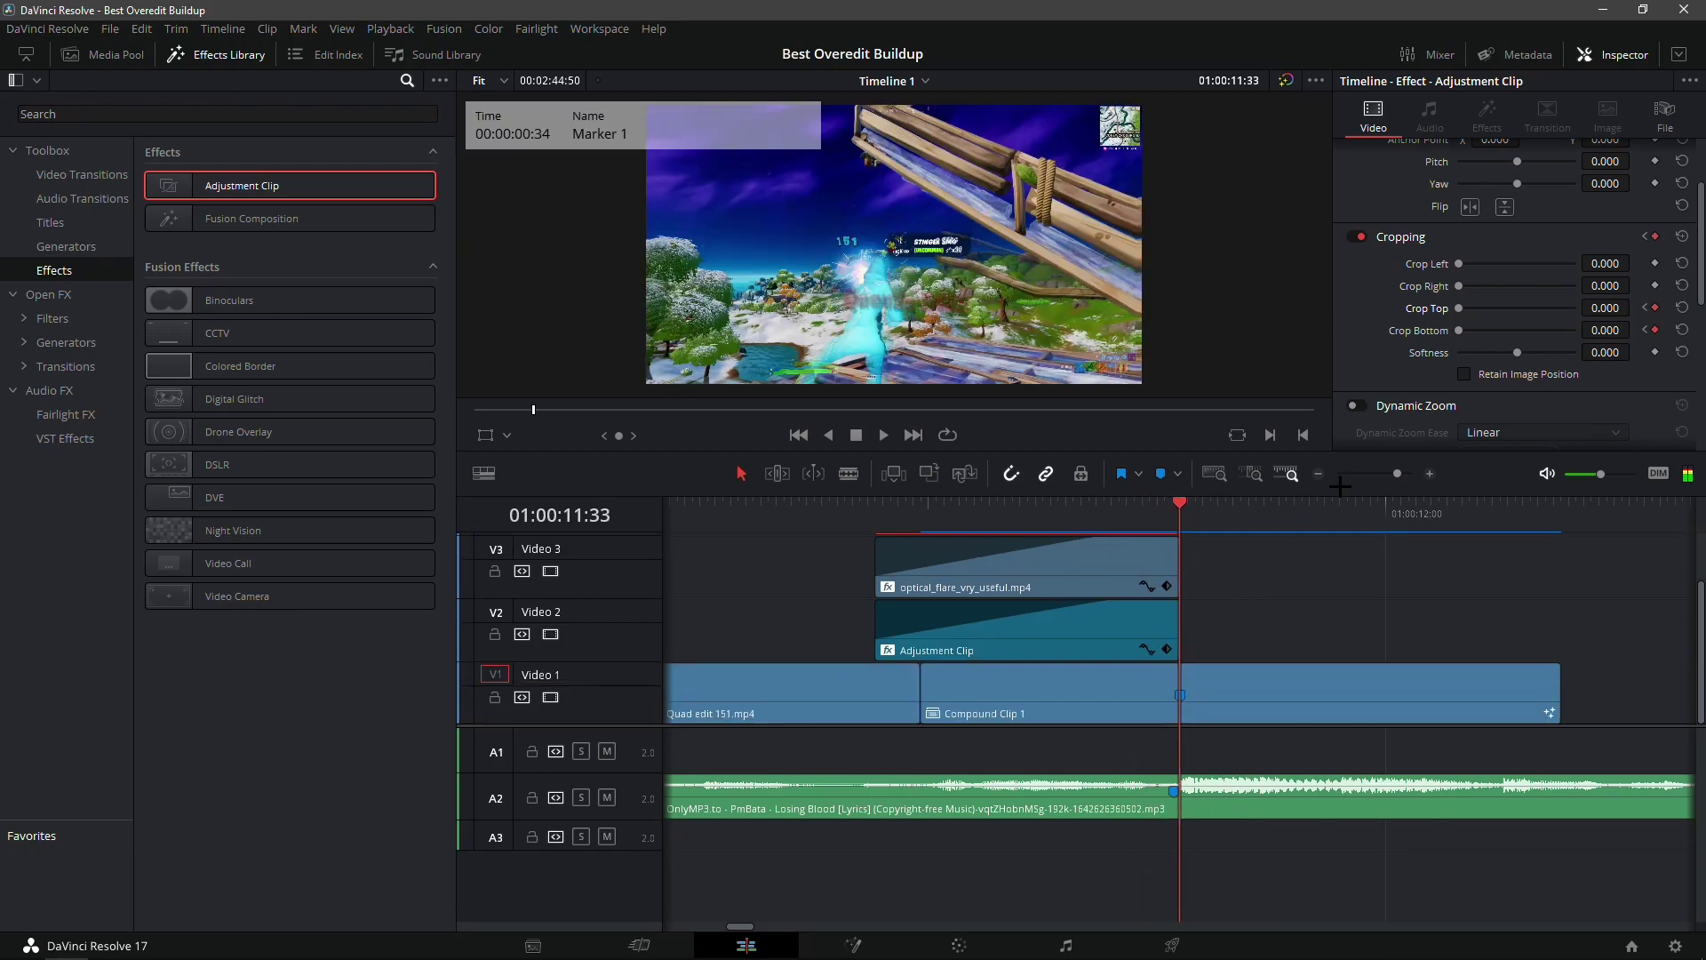
pyautogui.click(1320, 475)
pyautogui.scroll(2, 1259, 596)
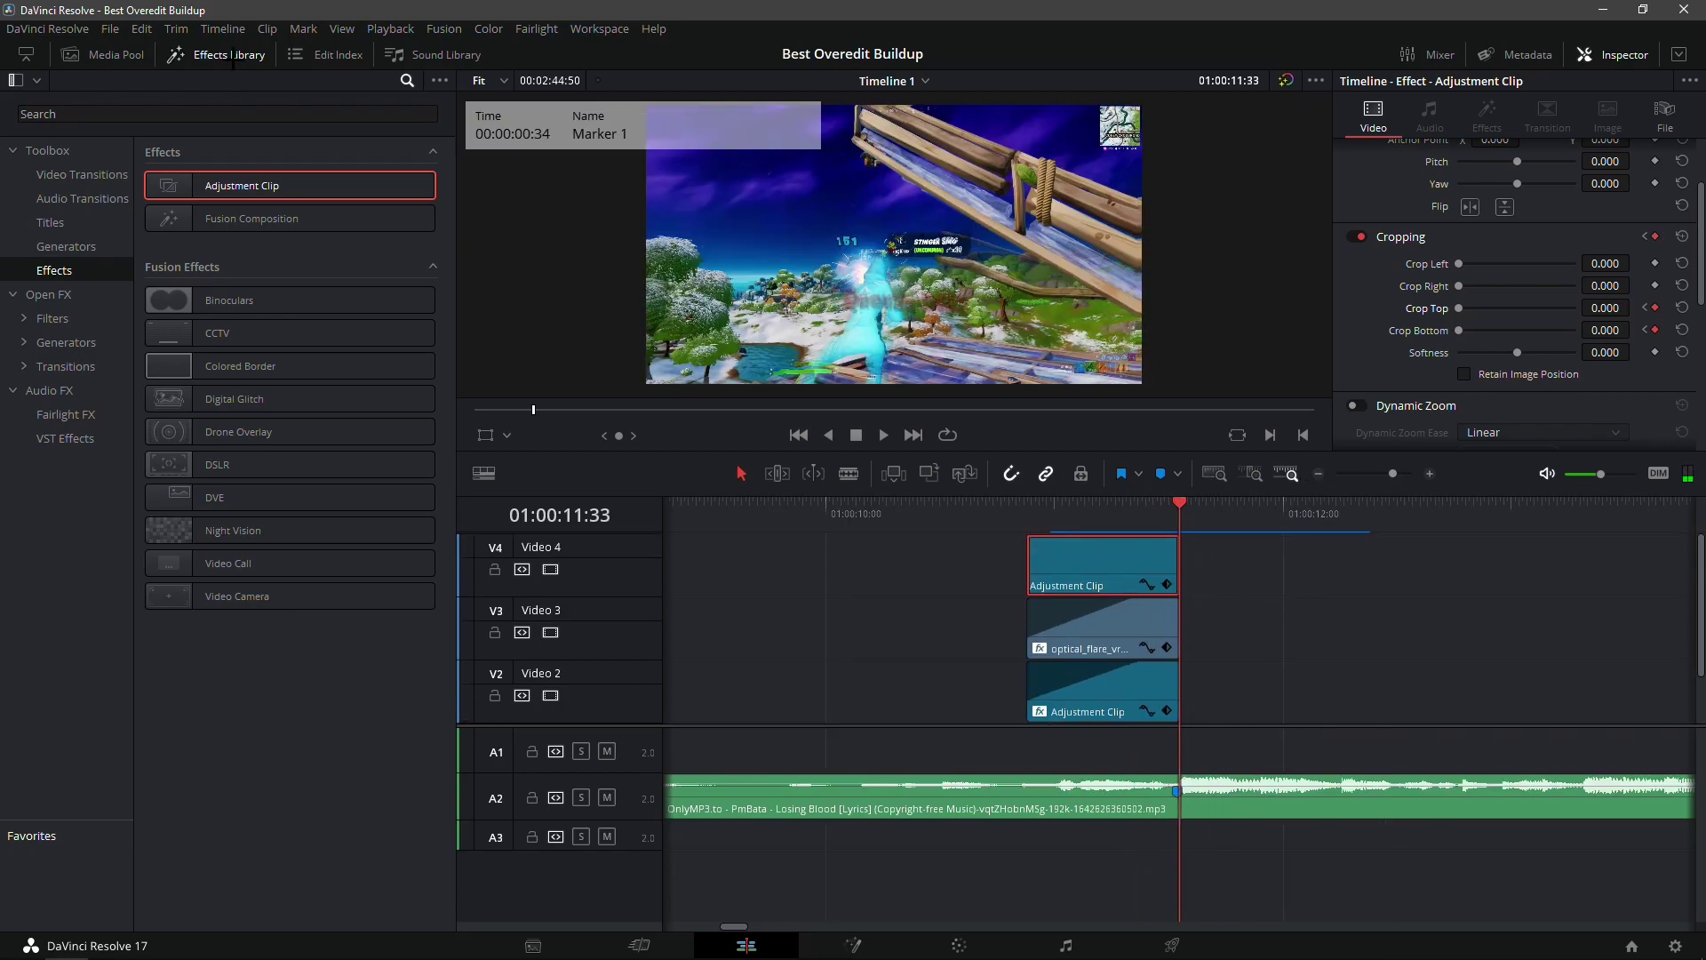
pyautogui.click(233, 57)
pyautogui.click(72, 55)
pyautogui.click(446, 218)
pyautogui.doubleClick(411, 122)
pyautogui.moveTo(421, 199); pyautogui.dragTo(411, 128)
pyautogui.press('Delete')
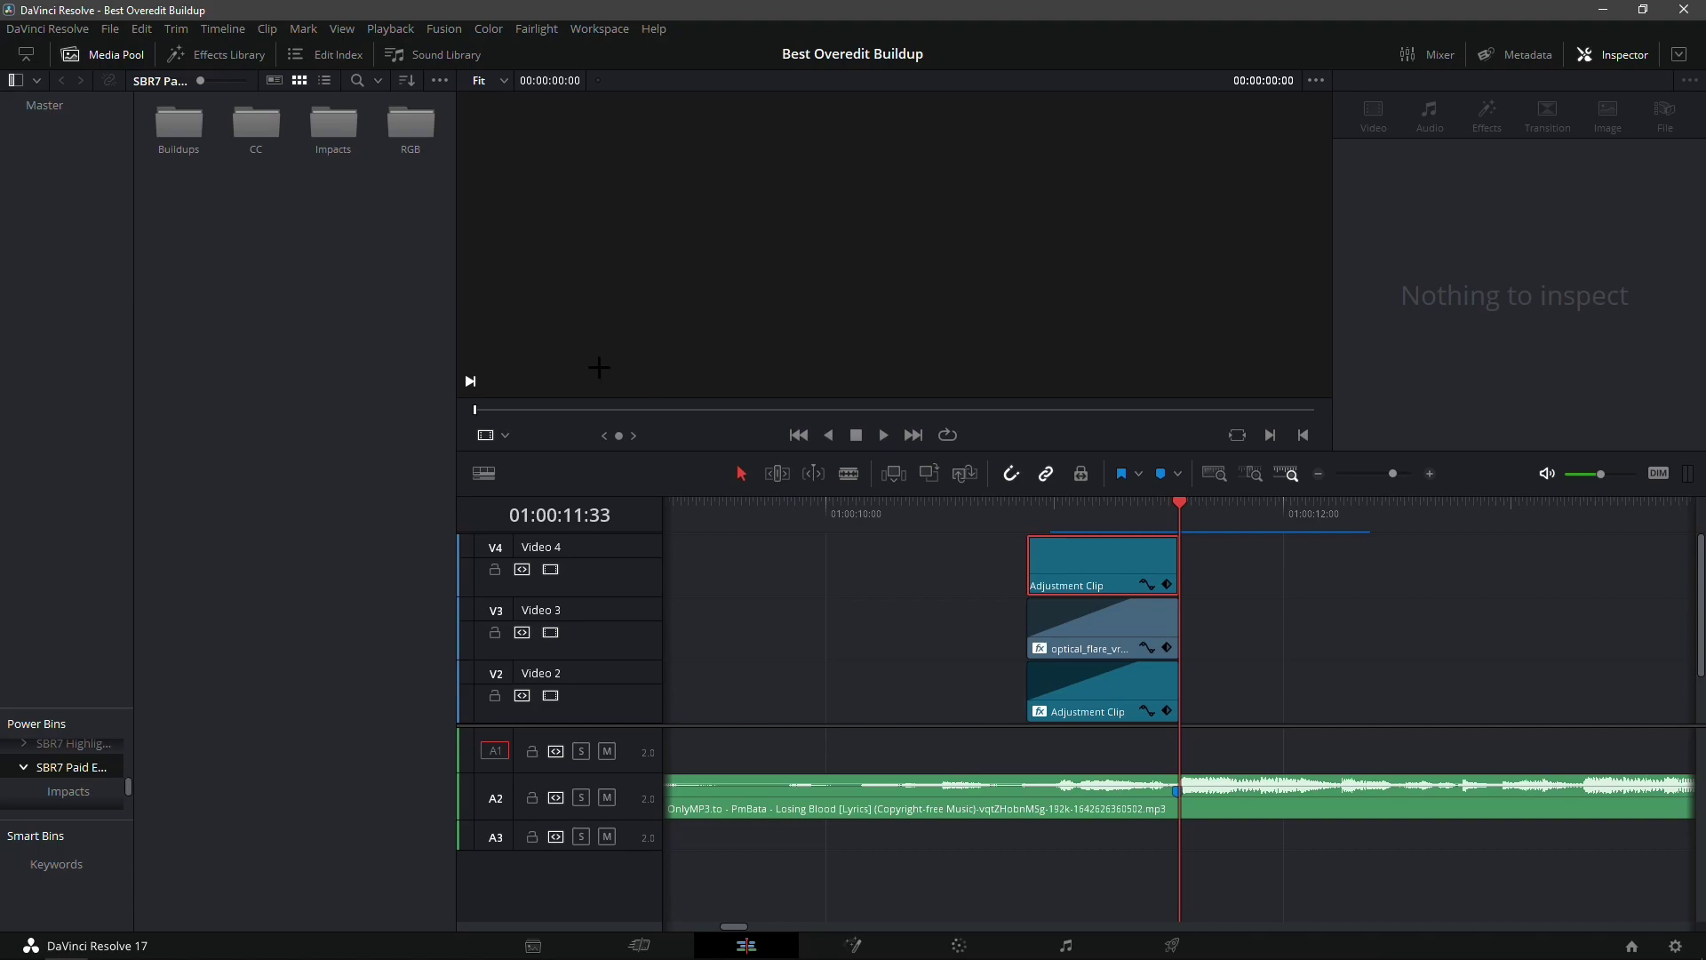
pyautogui.doubleClick(179, 125)
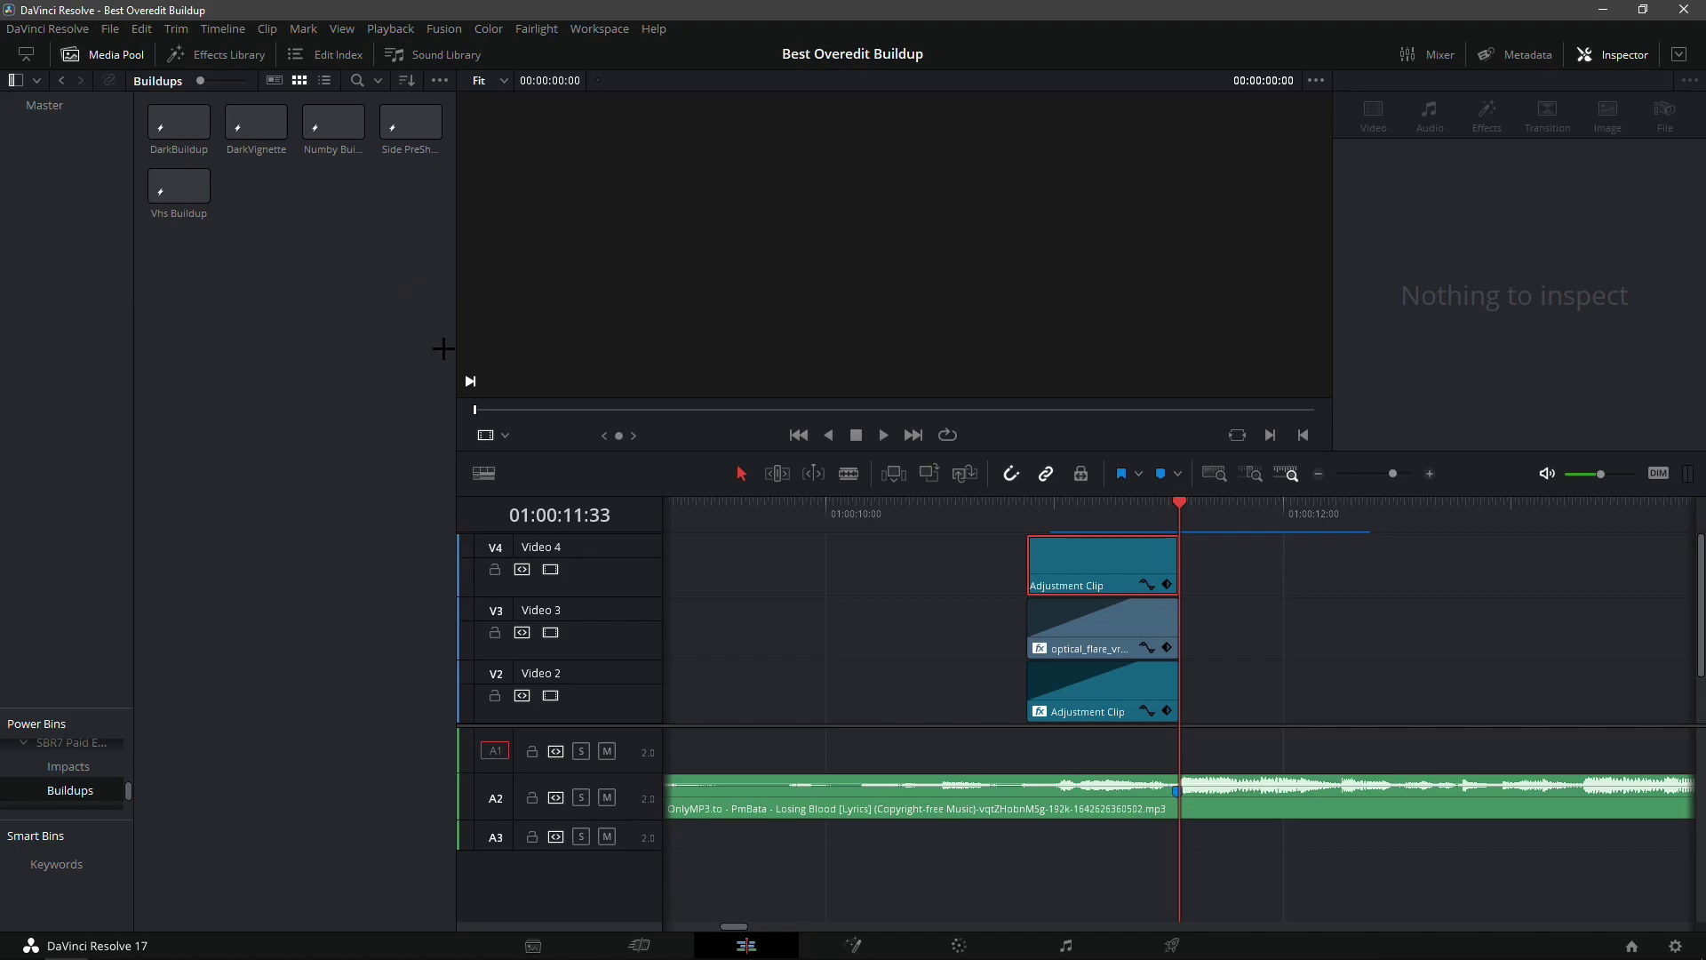
# Place the DarkVignette preset on Video 5 and Side PreShake on Video 6, both spanning the stacked build-up clips
pyautogui.moveTo(258, 130); pyautogui.dragTo(478, 237)
pyautogui.moveTo(356, 233); pyautogui.dragTo(1154, 515)
pyautogui.click(1102, 520)
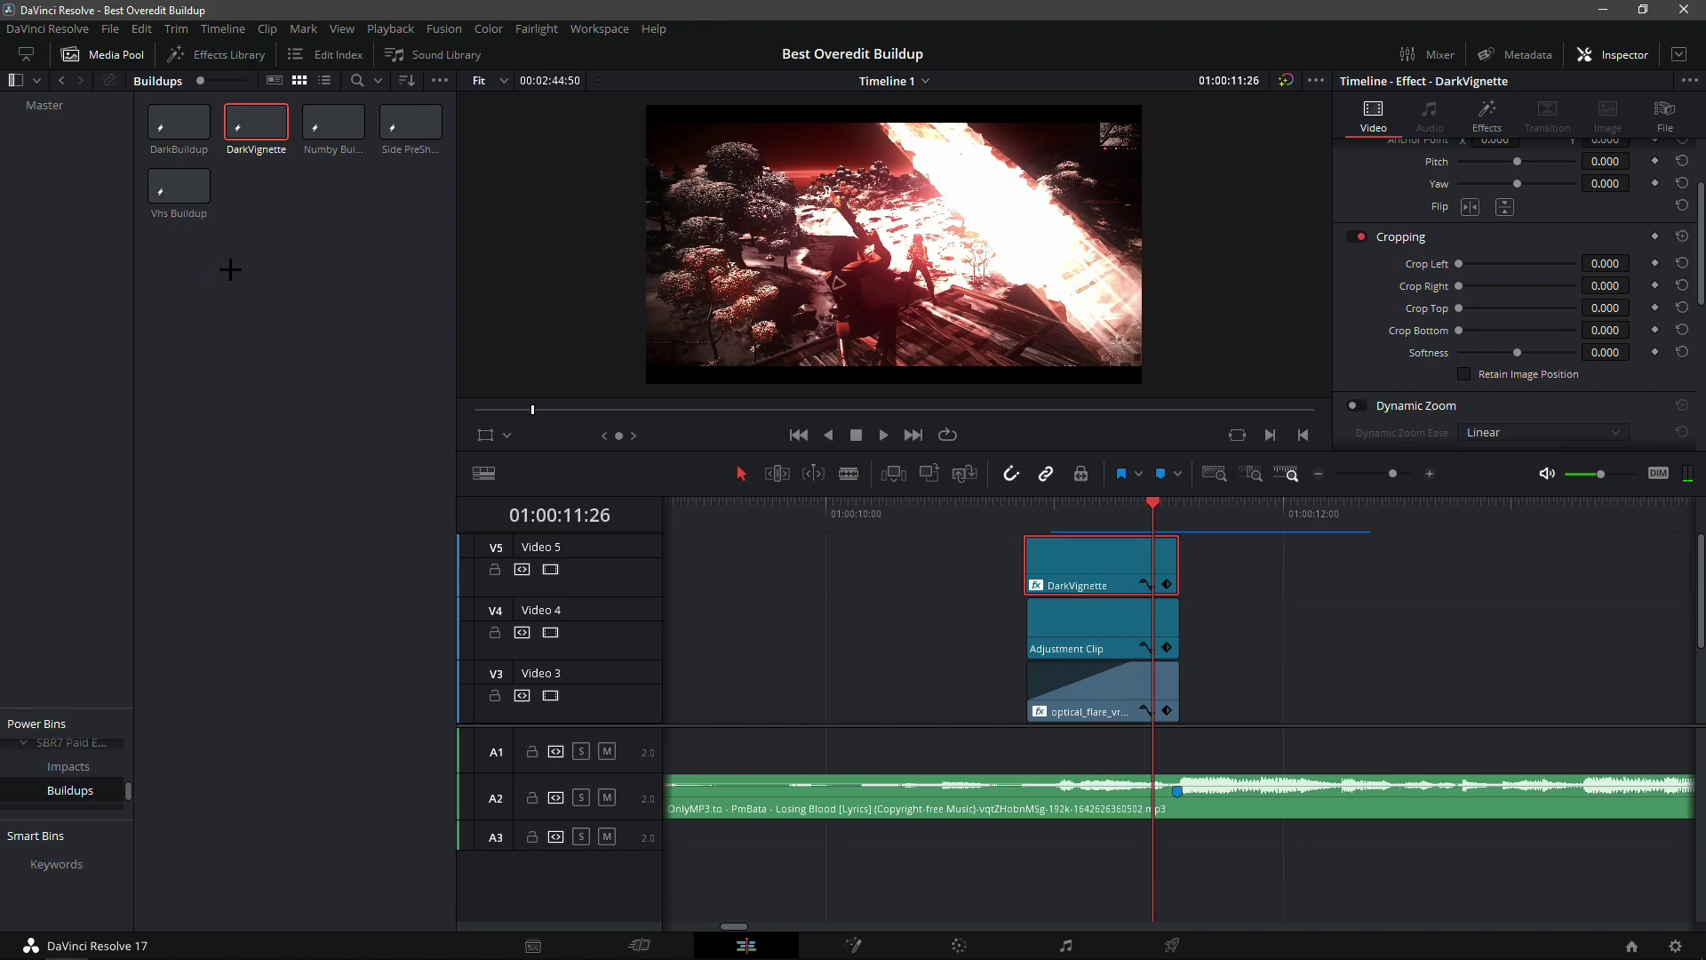
pyautogui.moveTo(1349, 578)
pyautogui.mouseDown()
pyautogui.moveTo(1262, 573)
pyautogui.moveTo(1288, 542)
pyautogui.moveTo(1244, 529)
pyautogui.moveTo(1084, 533)
pyautogui.moveTo(1173, 516)
pyautogui.moveTo(1104, 516)
pyautogui.mouseUp()
pyautogui.click(1080, 512)
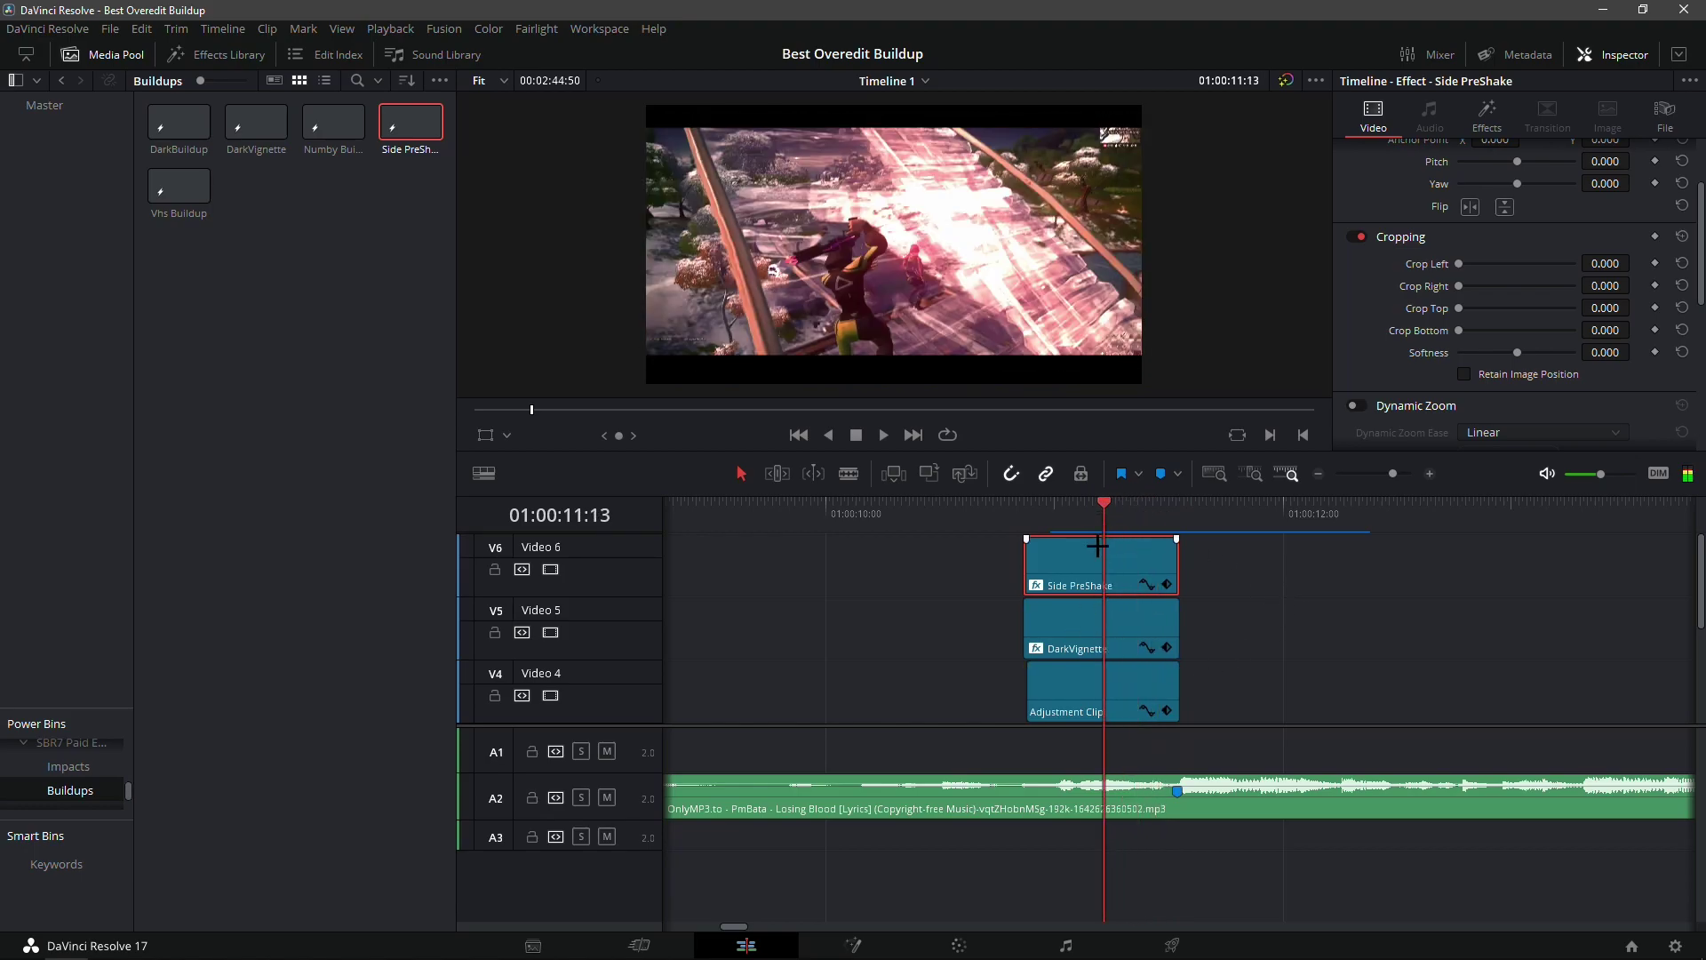
# Enable Render Cache Color Output for Side PreShake, DarkVignette and the adjustment clips on Video 4 and Video 2
pyautogui.rightClick(1125, 557)
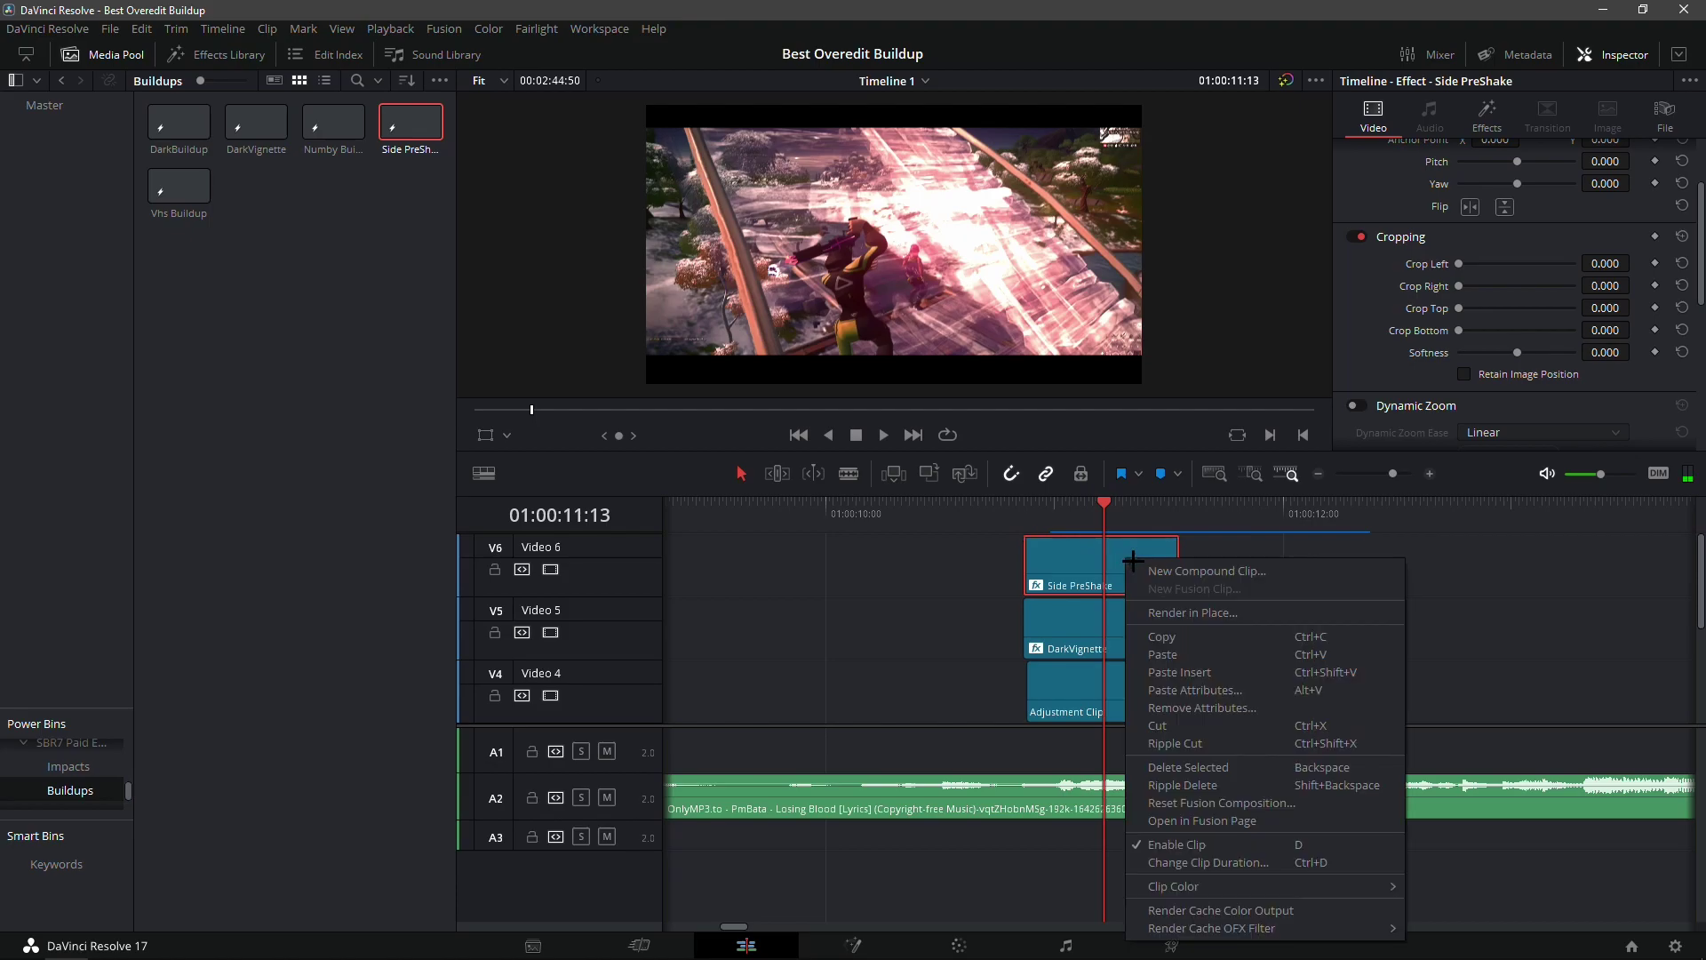
pyautogui.click(1213, 911)
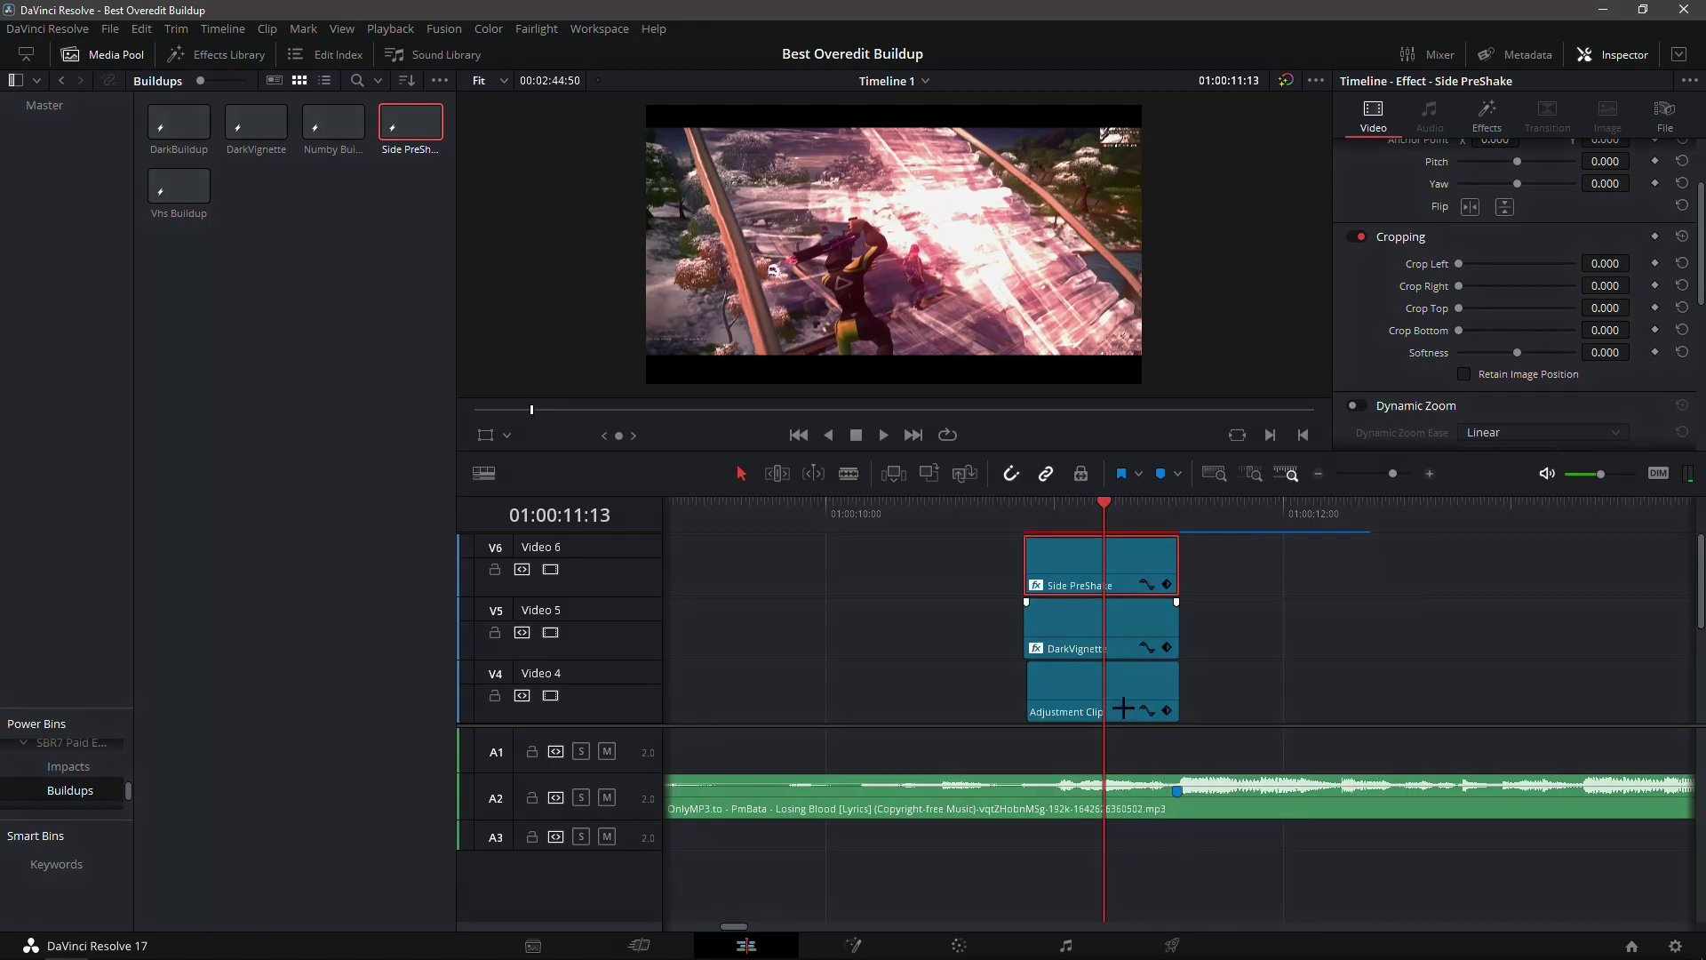
pyautogui.rightClick(1121, 688)
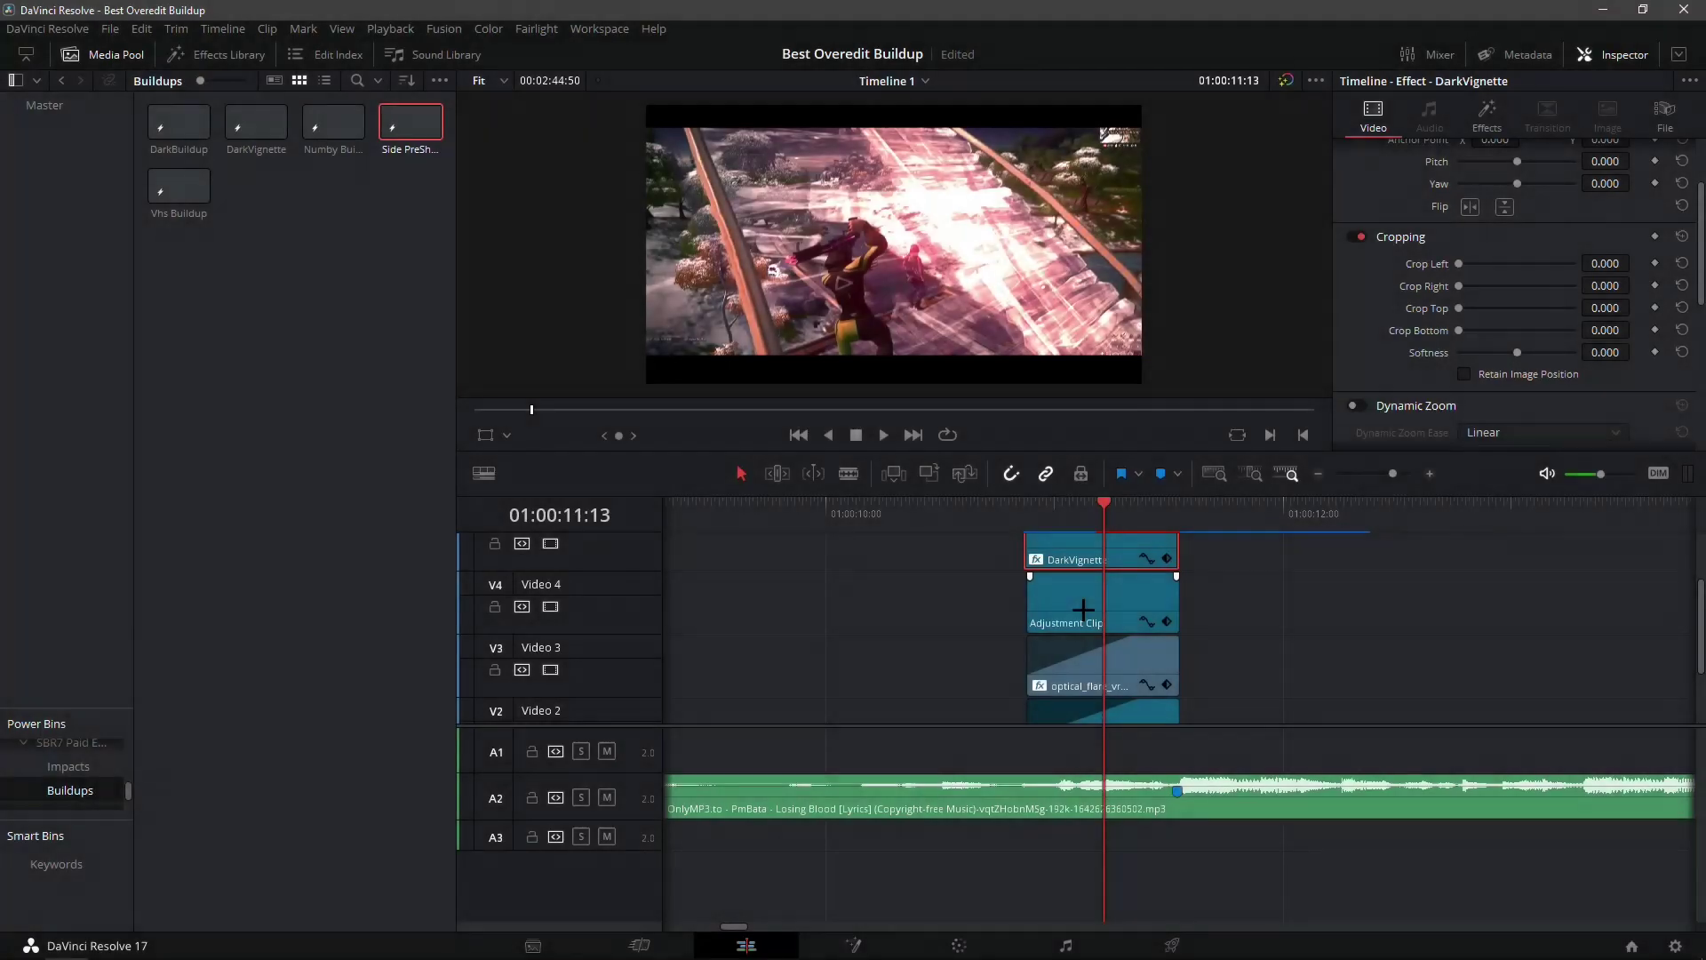
pyautogui.rightClick(1084, 611)
pyautogui.click(1248, 601)
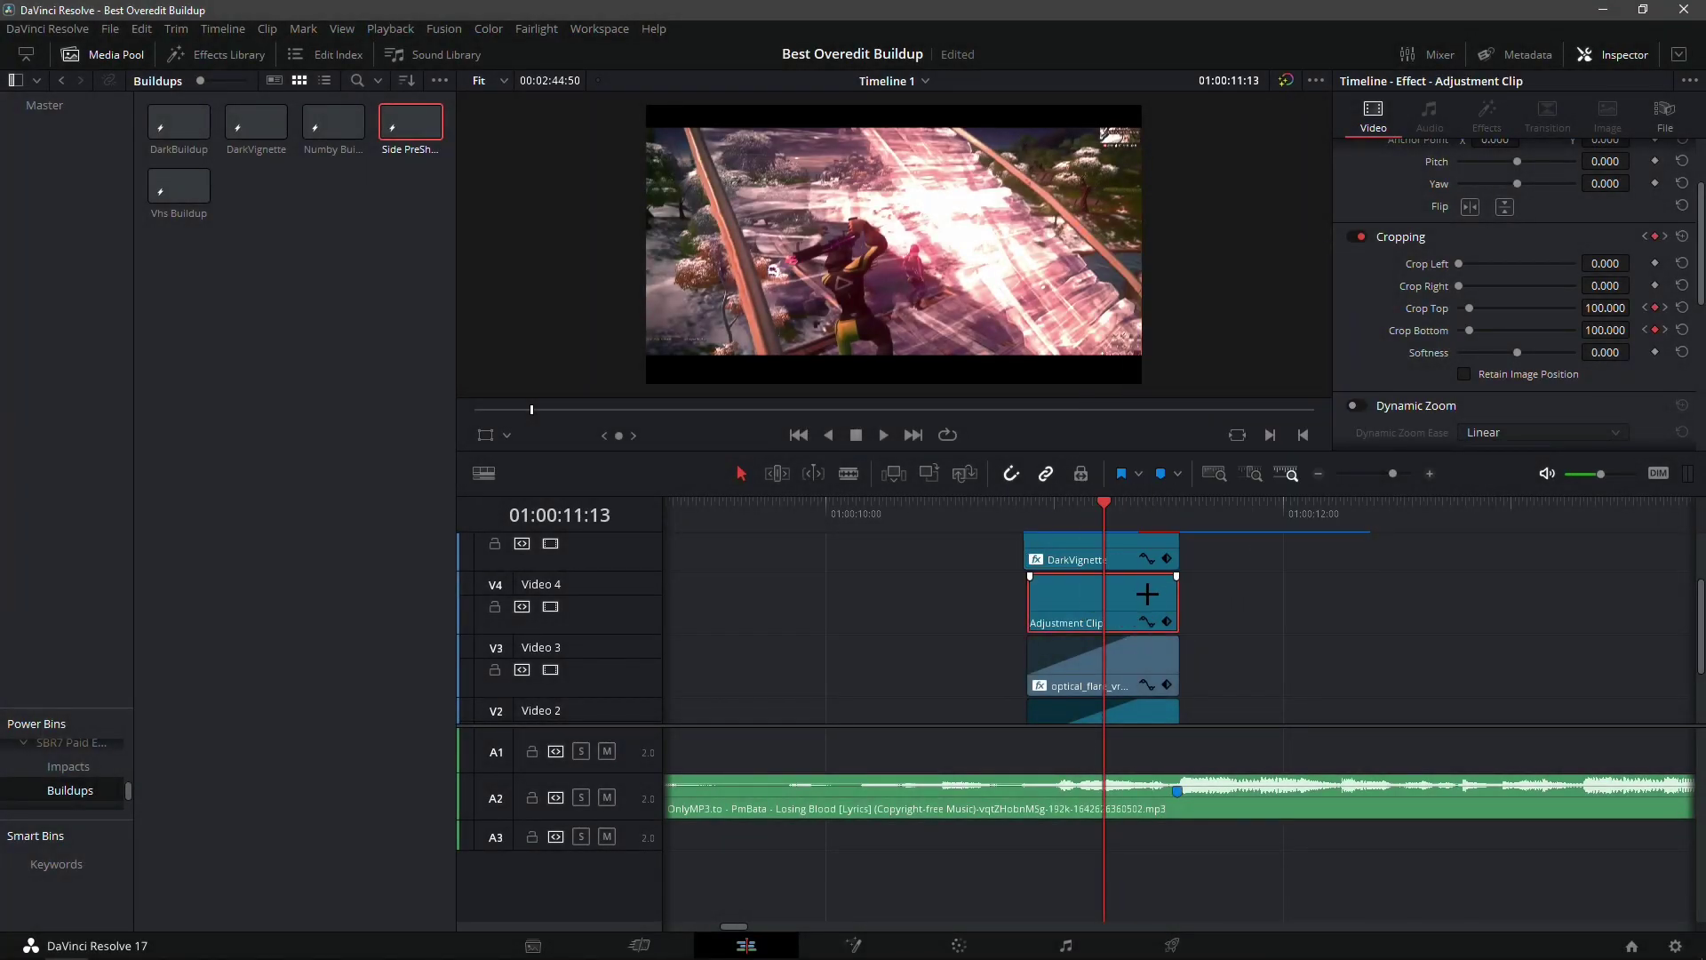
pyautogui.rightClick(1148, 593)
pyautogui.click(1228, 915)
pyautogui.scroll(-1, 1077, 614)
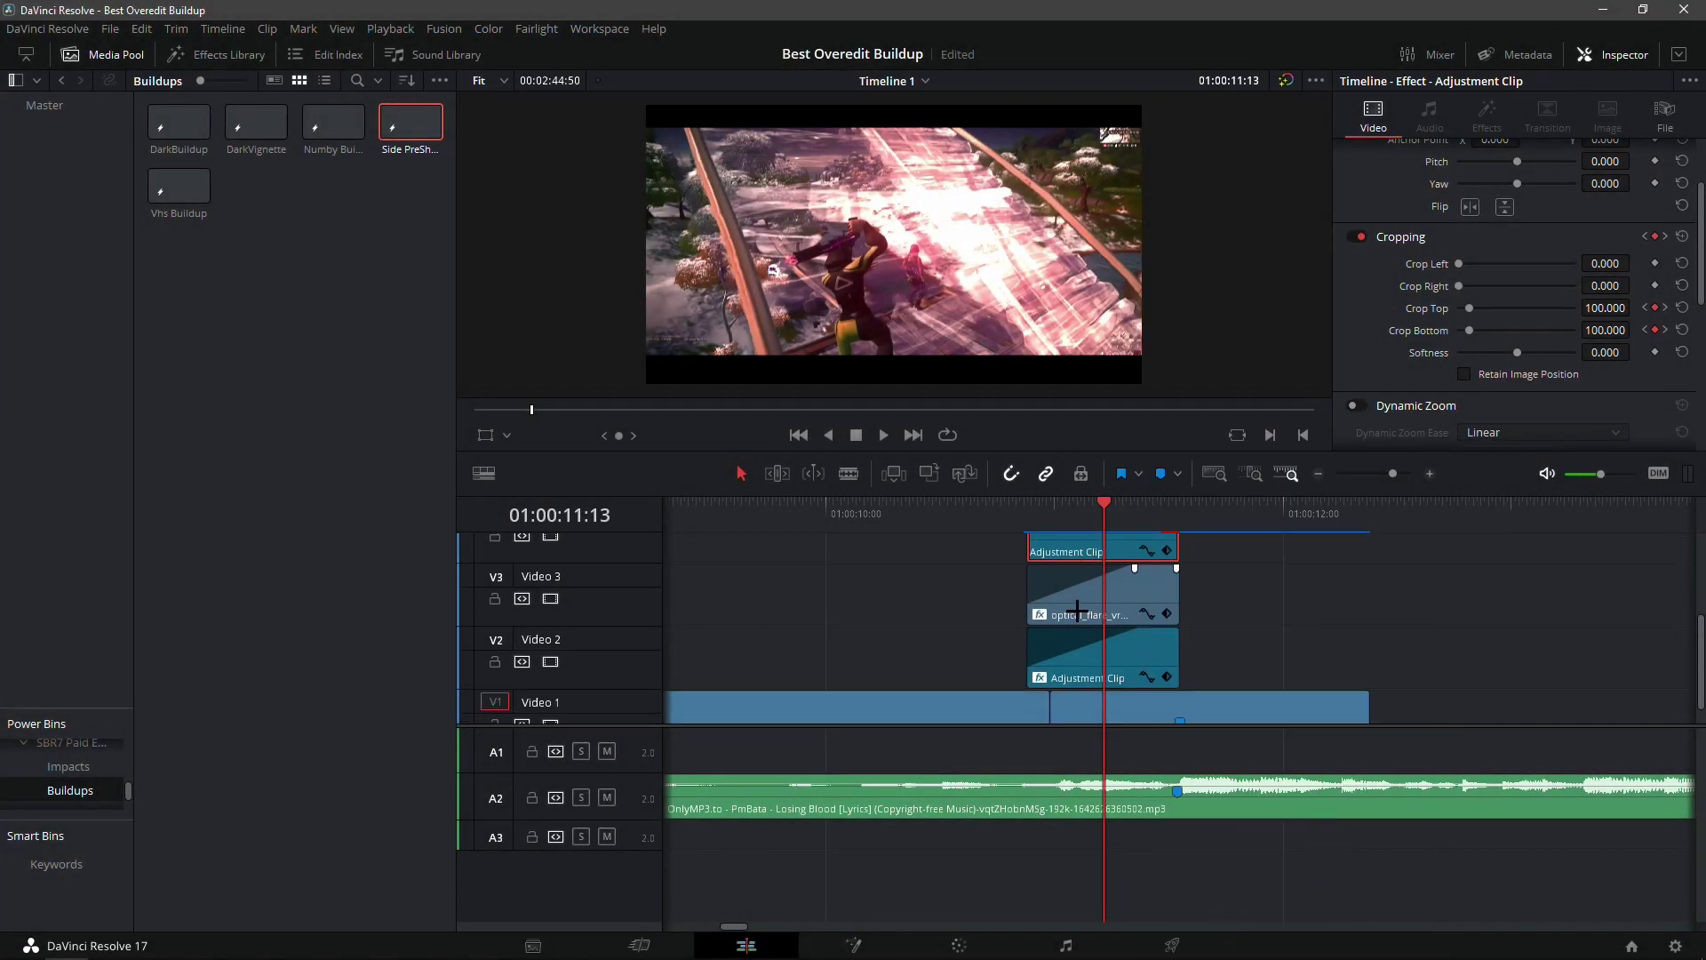
pyautogui.rightClick(1101, 686)
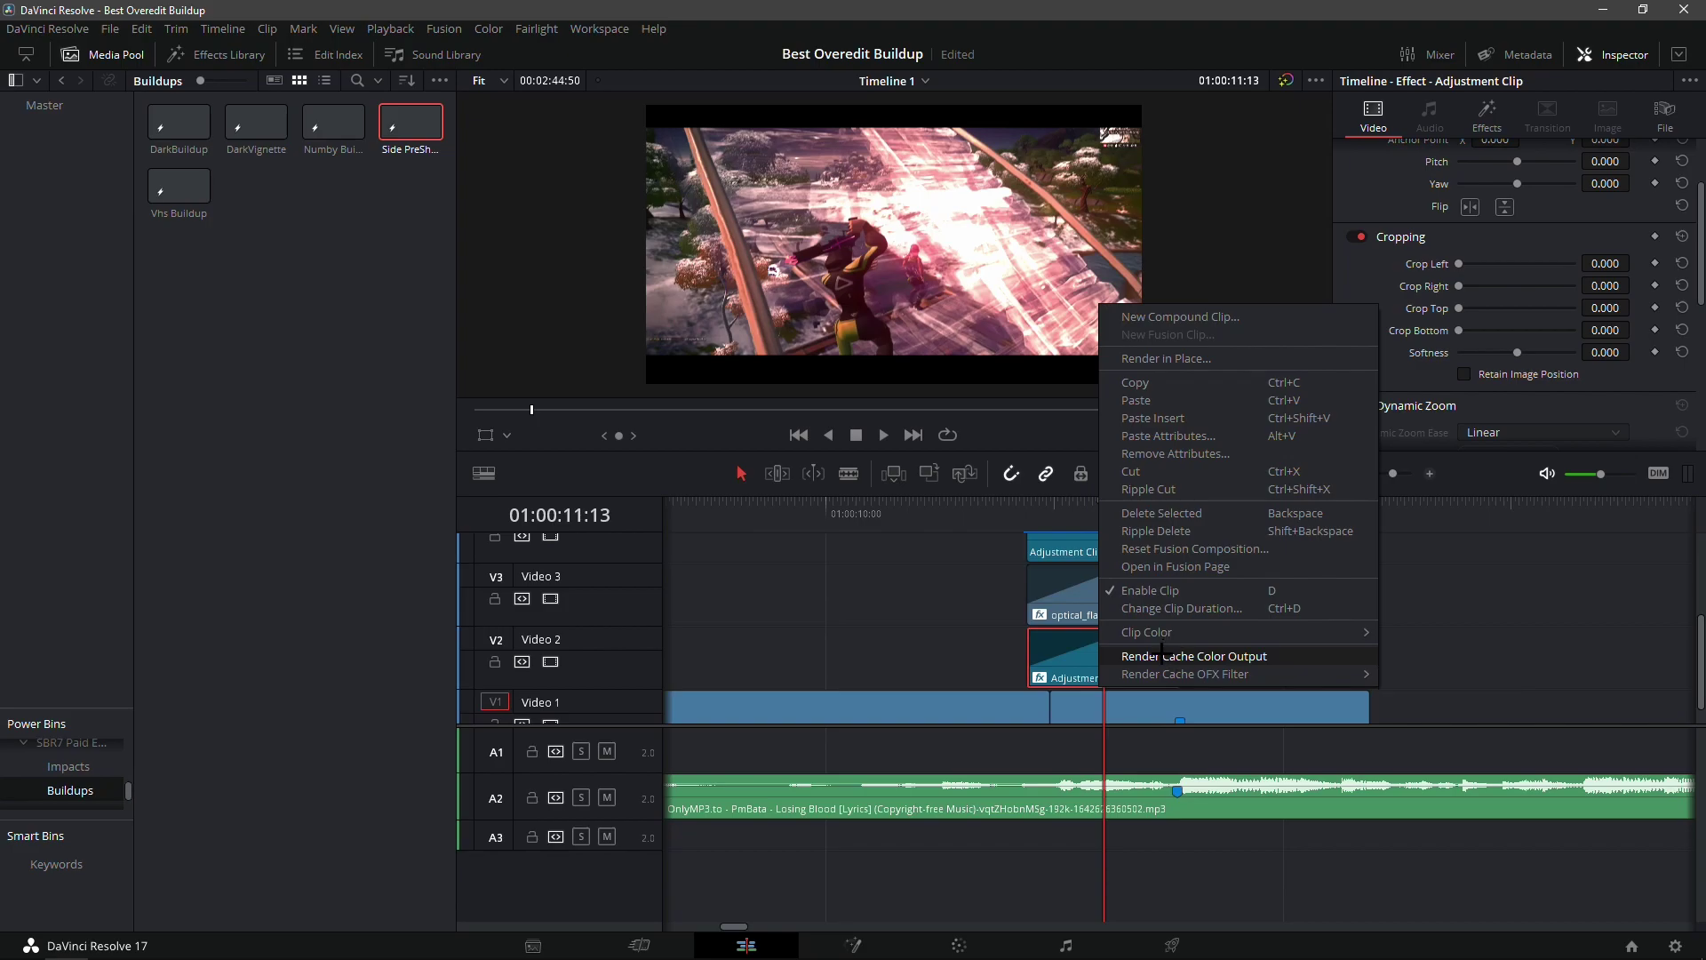
pyautogui.click(1194, 654)
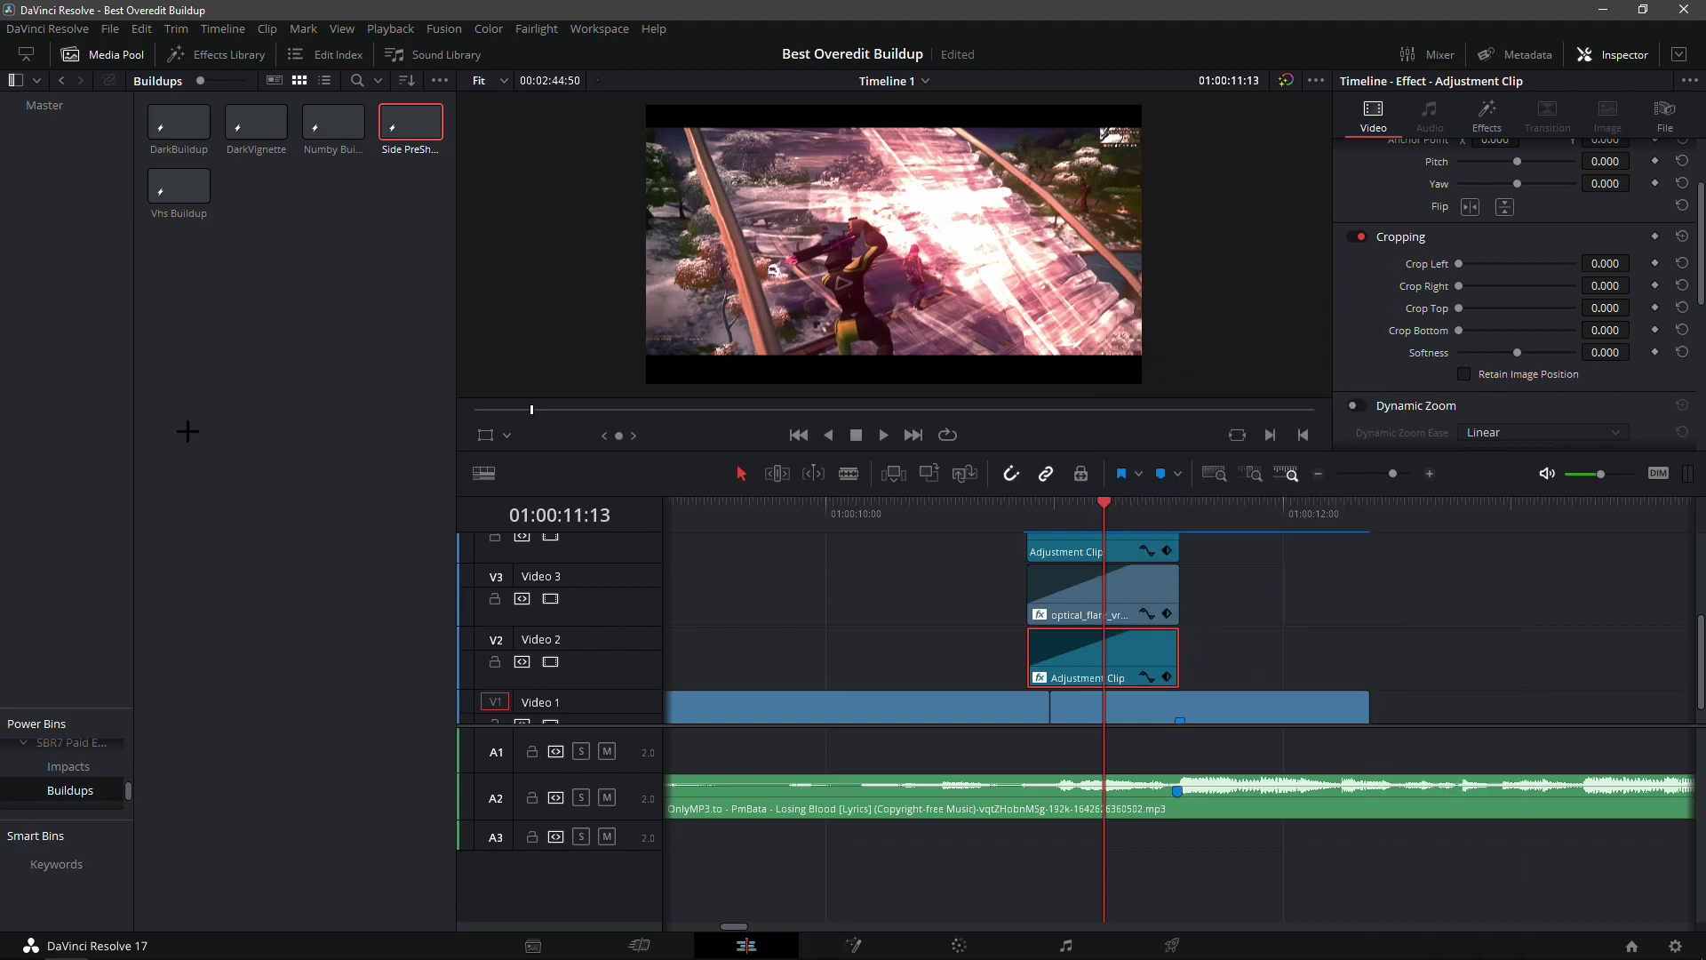
# Place the God Orange Impact preset from the Impacts bin on Video 2 directly after the adjustment clip, with its color output cached, and review playback
pyautogui.click(64, 783)
pyautogui.click(62, 773)
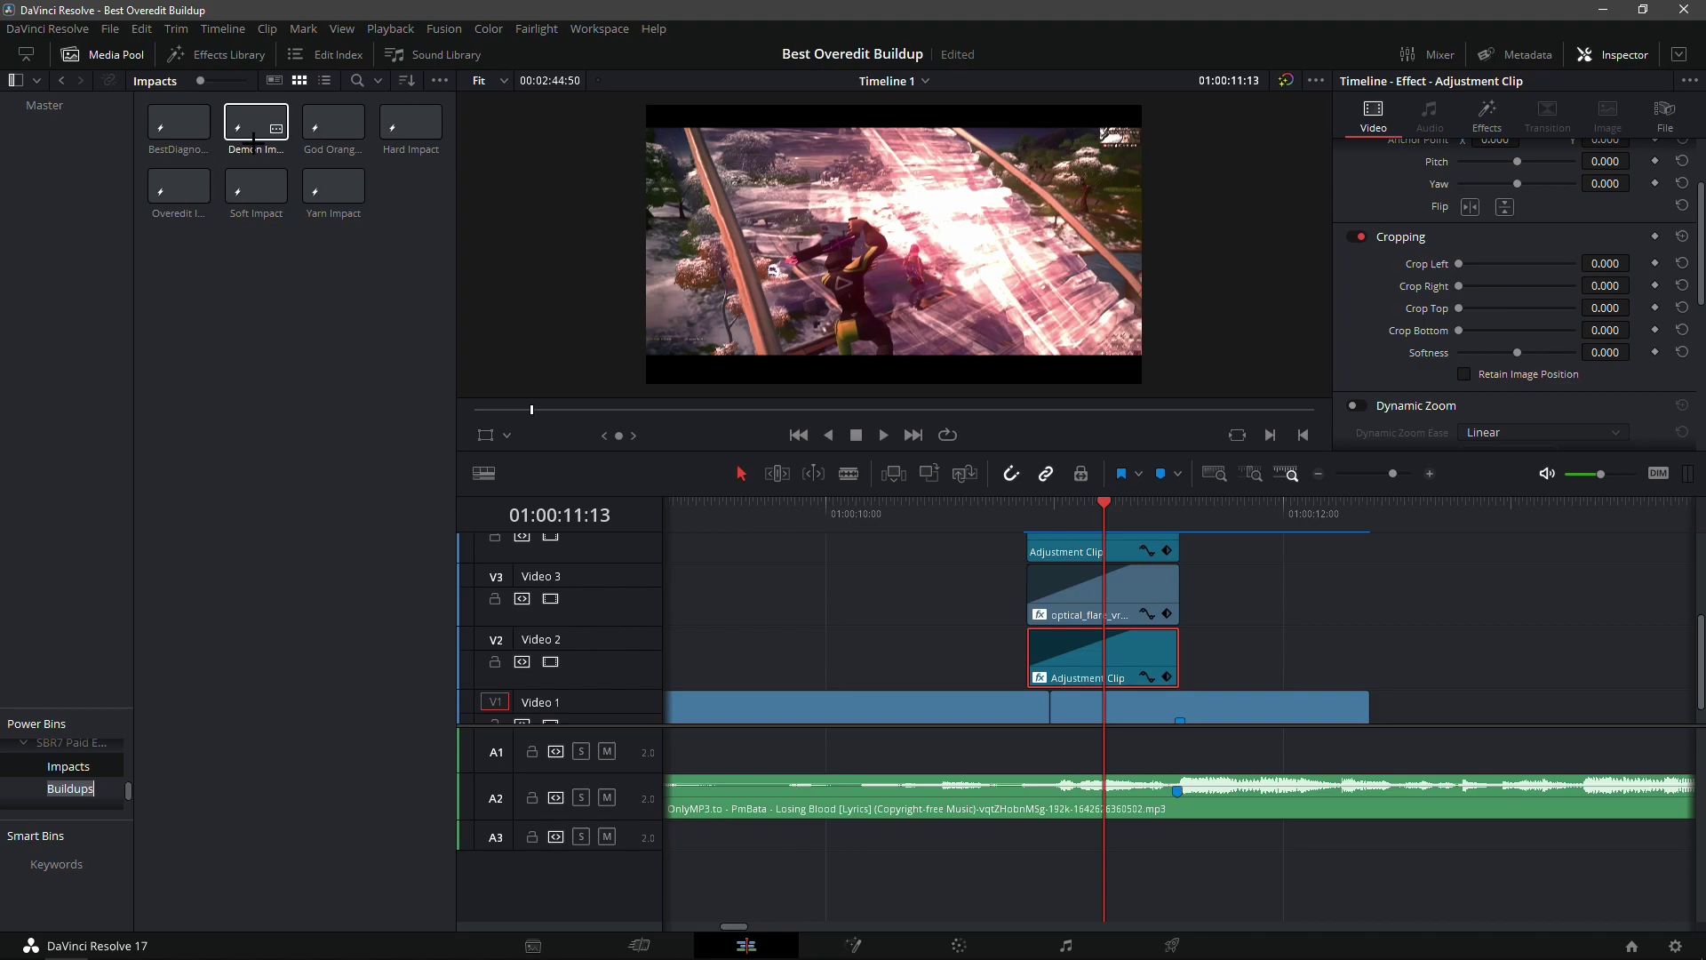
pyautogui.click(296, 138)
pyautogui.moveTo(332, 133); pyautogui.dragTo(1196, 667)
pyautogui.rightClick(1277, 674)
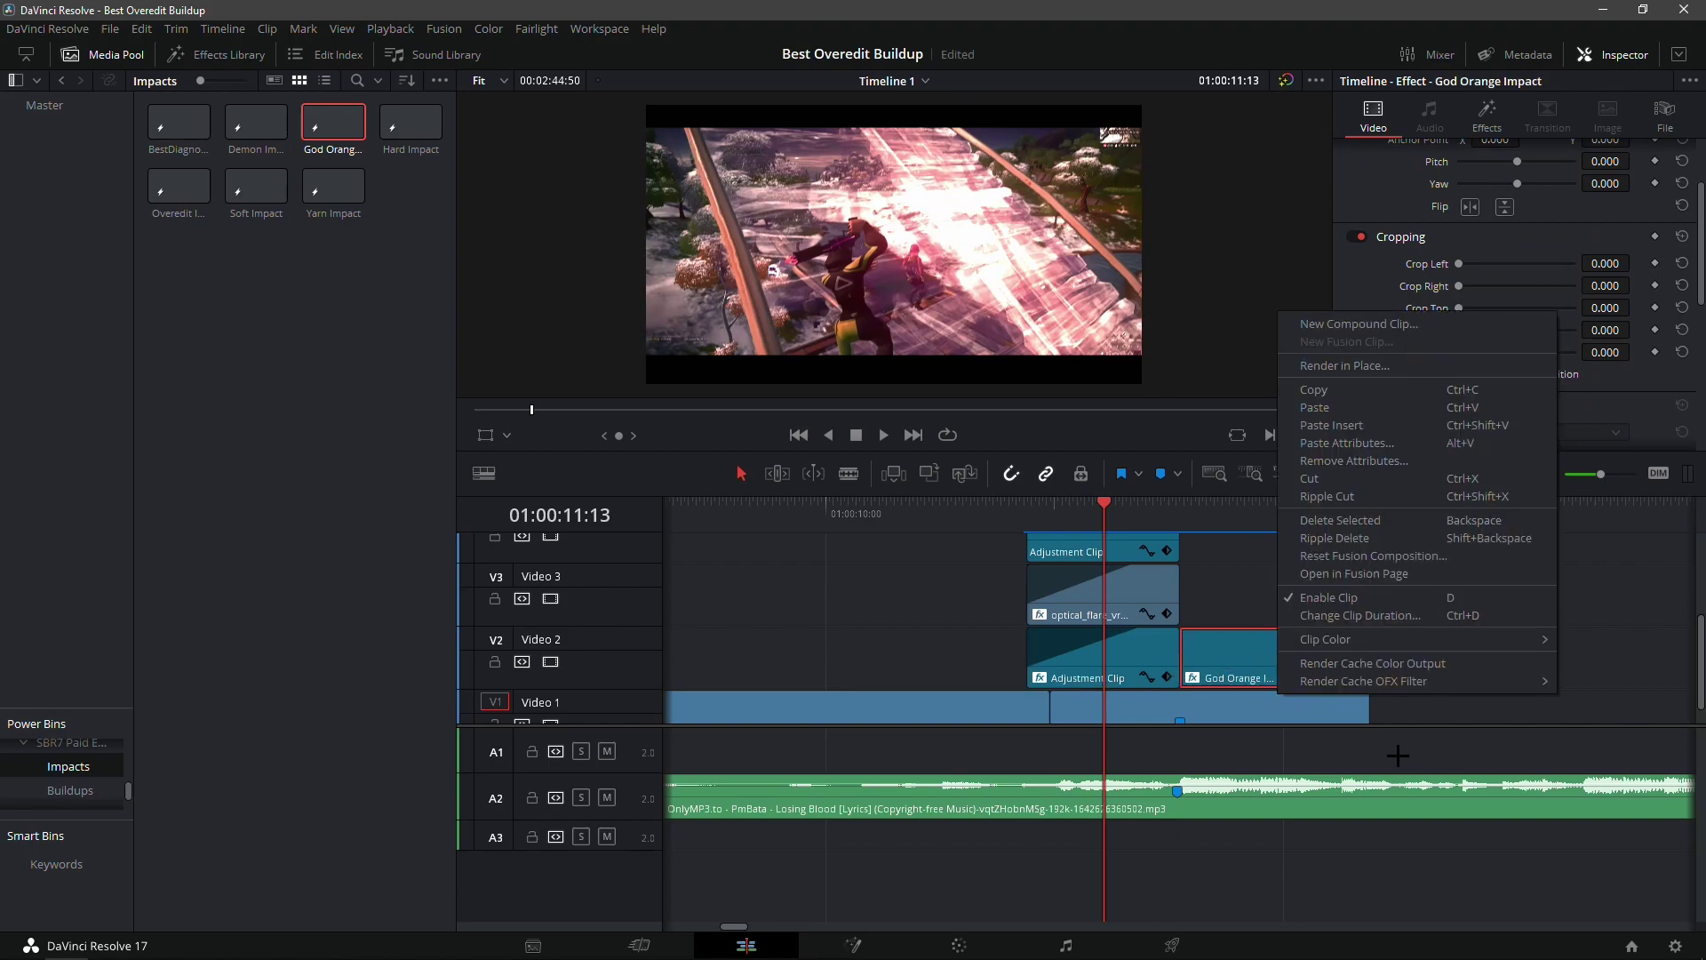
pyautogui.click(1388, 662)
pyautogui.moveTo(1073, 516); pyautogui.dragTo(1029, 518)
pyautogui.press('space')
pyautogui.click(1120, 523)
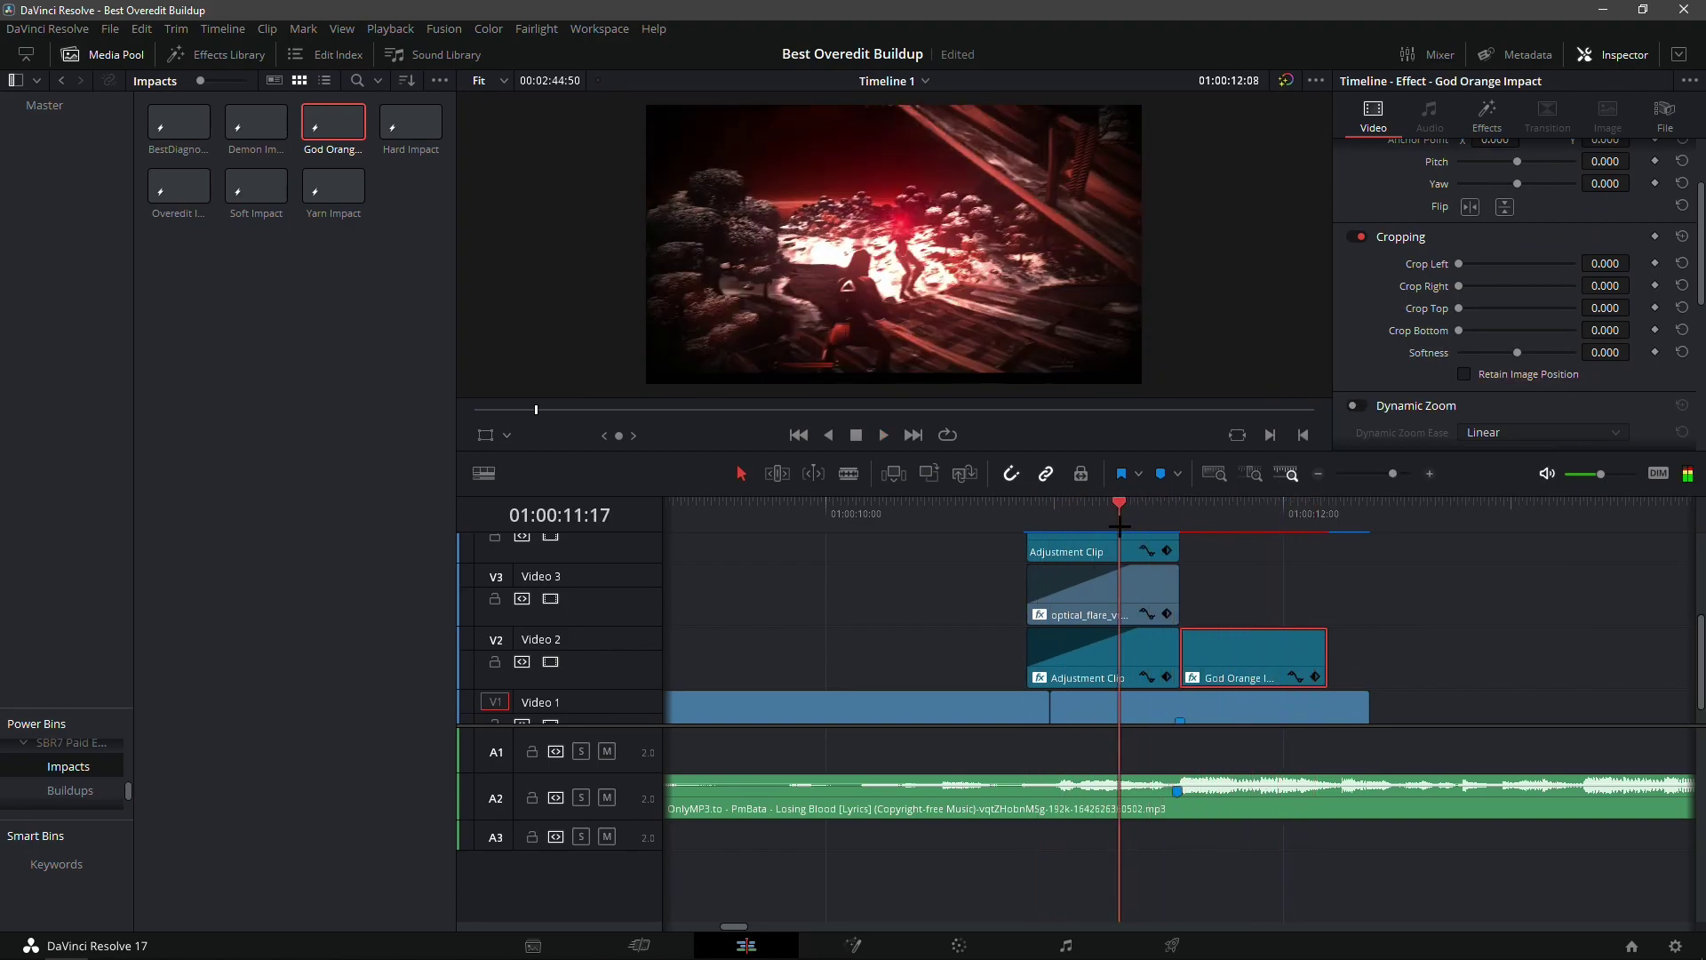
# Set the S_Shake Amplitude keyframe at the end of the Side PreShake clip to 0.2 and play back the build-up
pyautogui.scroll(2, 1146, 620)
pyautogui.scroll(1, 1145, 619)
pyautogui.click(1147, 569)
pyautogui.moveTo(1142, 516); pyautogui.dragTo(1178, 514)
pyautogui.press('Left')
pyautogui.click(1462, 125)
pyautogui.click(1611, 316)
pyautogui.press('BackSpace')
pyautogui.write('.2')
pyautogui.press('Return')
pyautogui.moveTo(1049, 521); pyautogui.dragTo(1015, 525)
pyautogui.press('space')
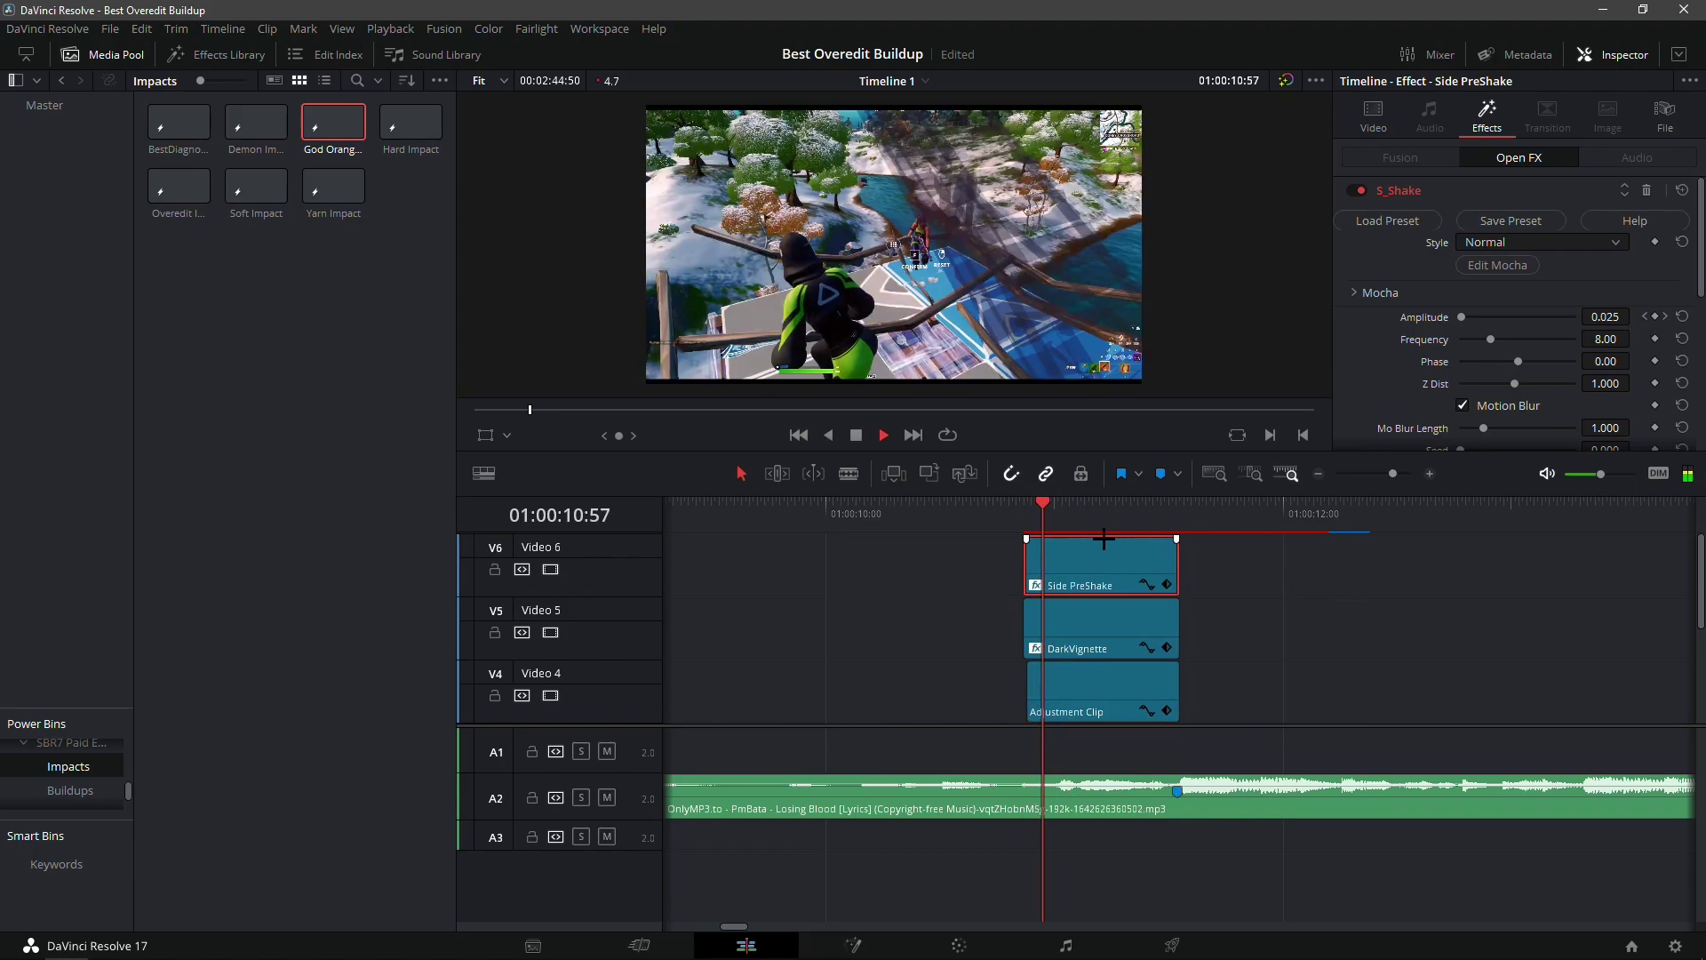
pyautogui.press('space')
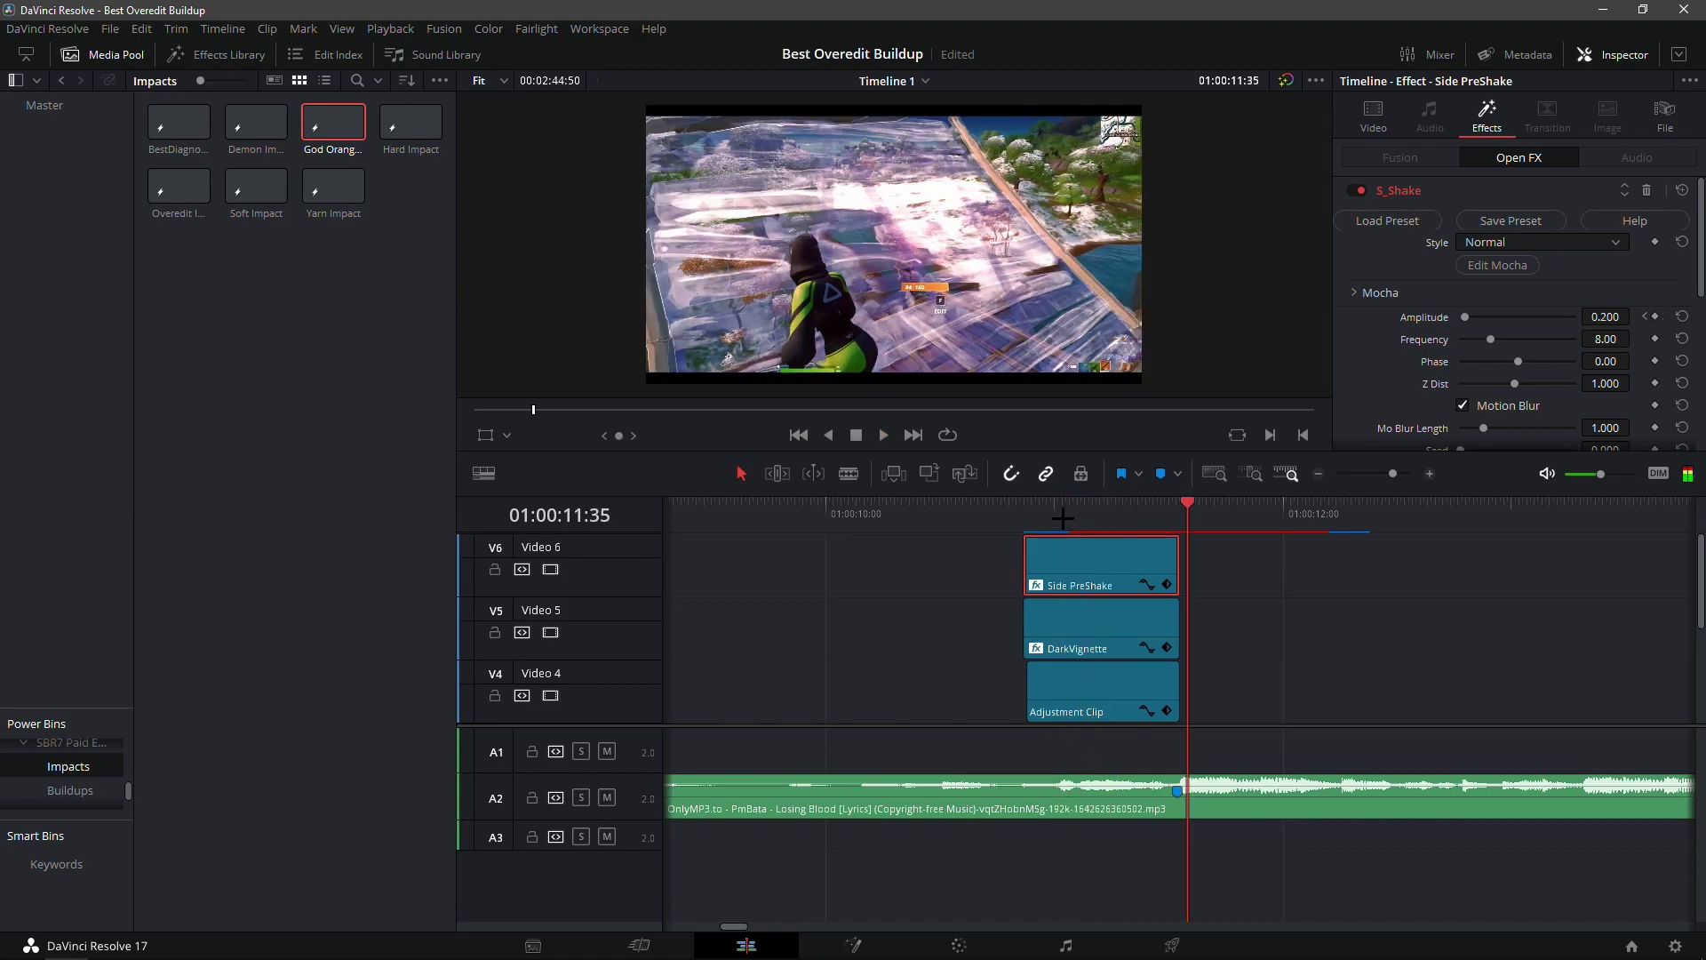